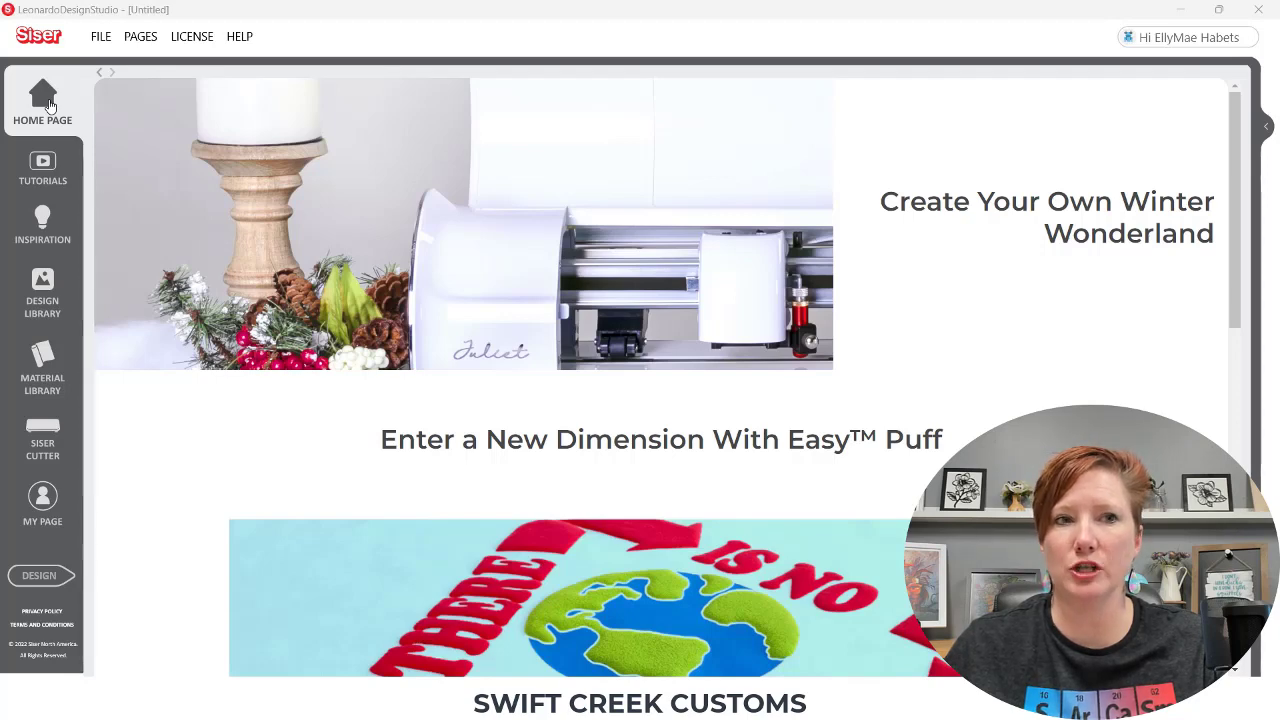
Show the Tutorials page's Featured Tutorials, including the Print & Cut and Mat and Matless Cutting videos
left_click(40, 178)
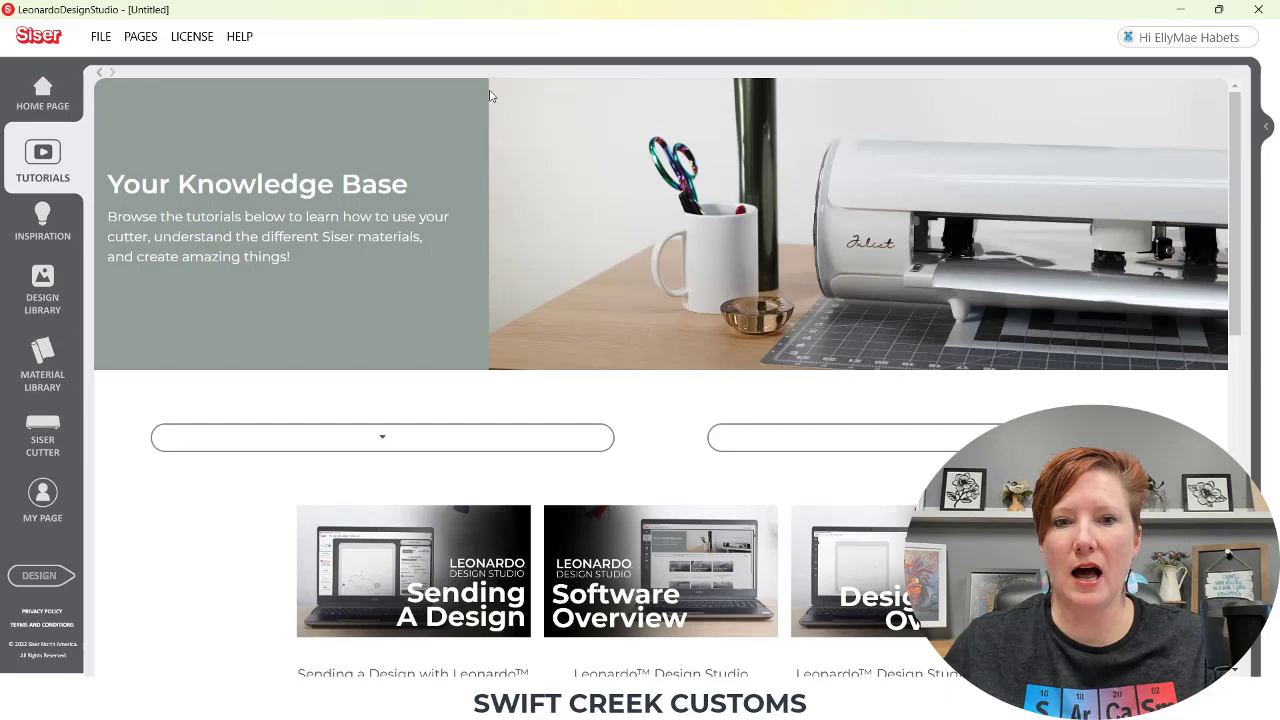
scroll(1236, 147, "down", 1)
left_click_drag(1236, 147, 1232, 244)
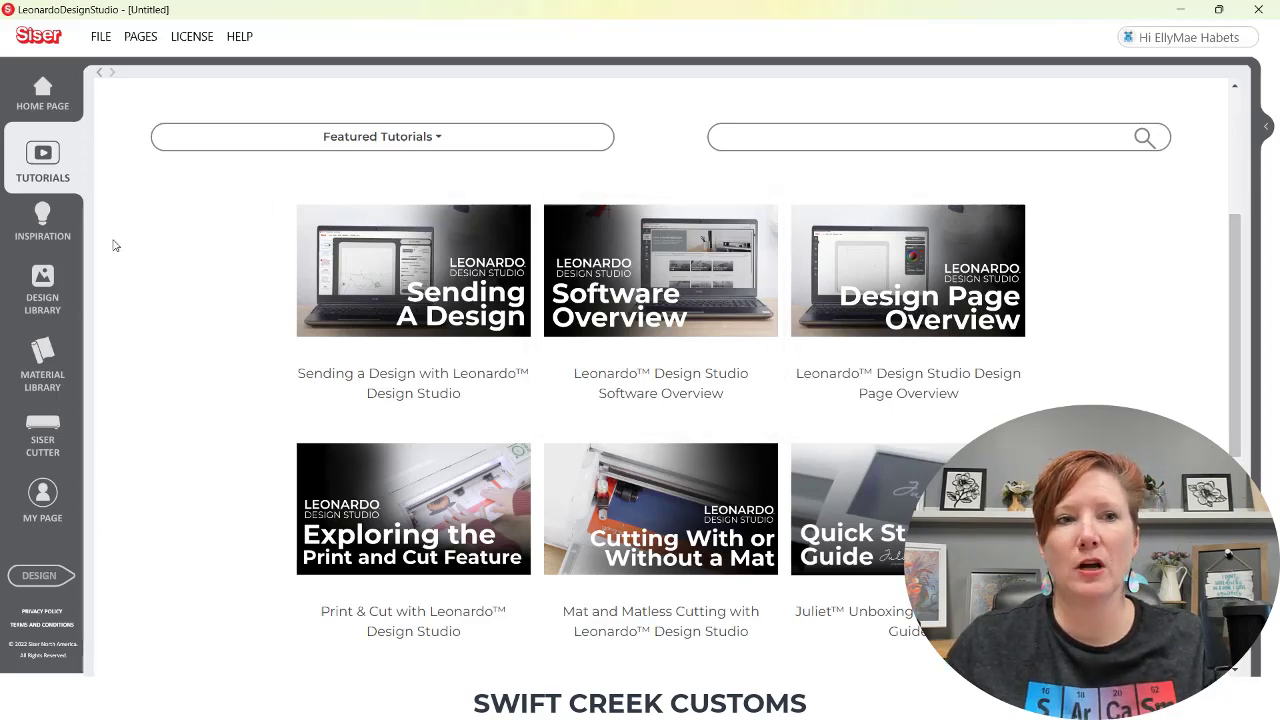
Show the Inspiration page's Featured Inspiration projects, like Personalized Heart Gift Box and Painted Valentine Flower Vase
left_click(42, 220)
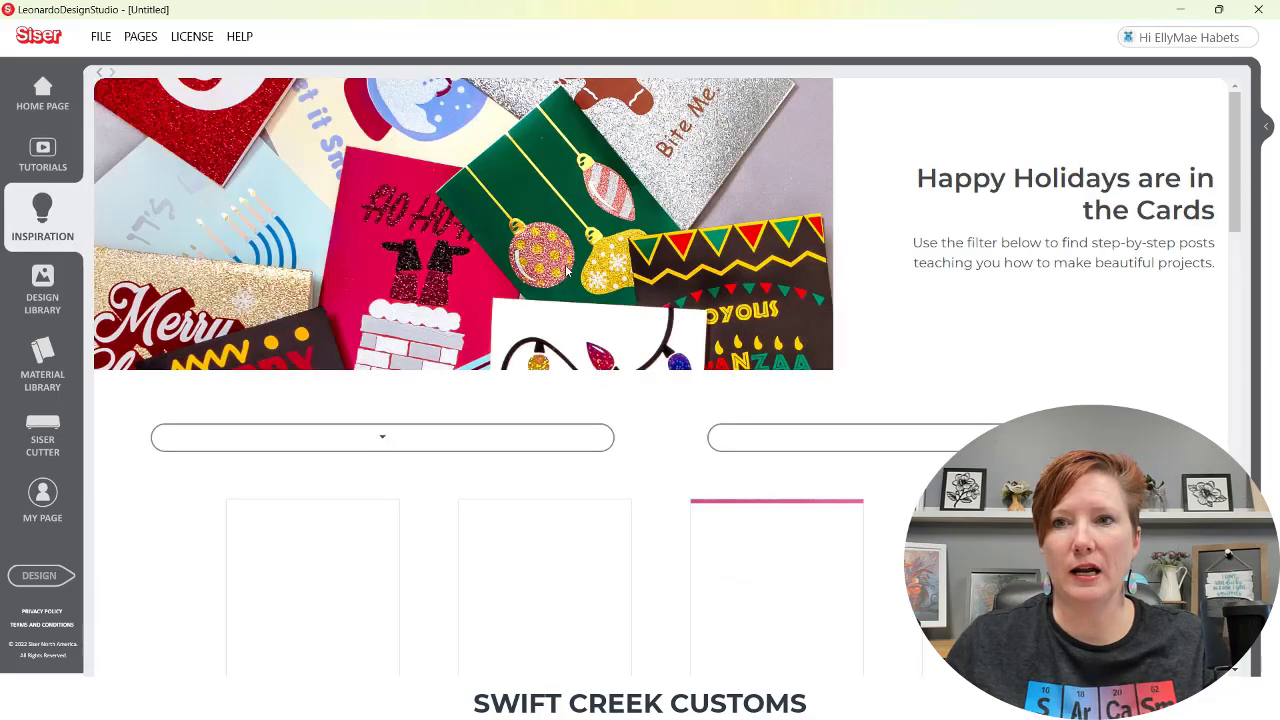
left_click_drag(1237, 163, 1237, 236)
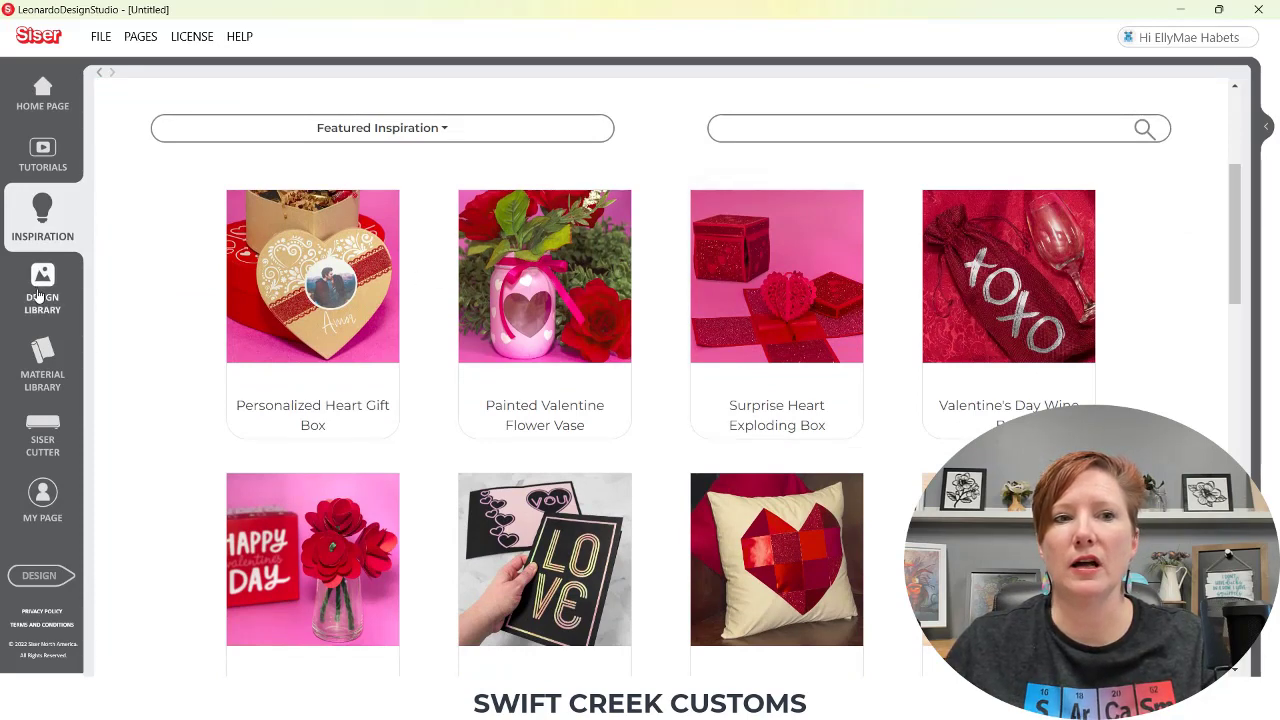
Show the Material Library's Featured Products, like EasyPatterns Plus Sparkle Winter Stars and Brick 600 Fluorescent
left_click(44, 360)
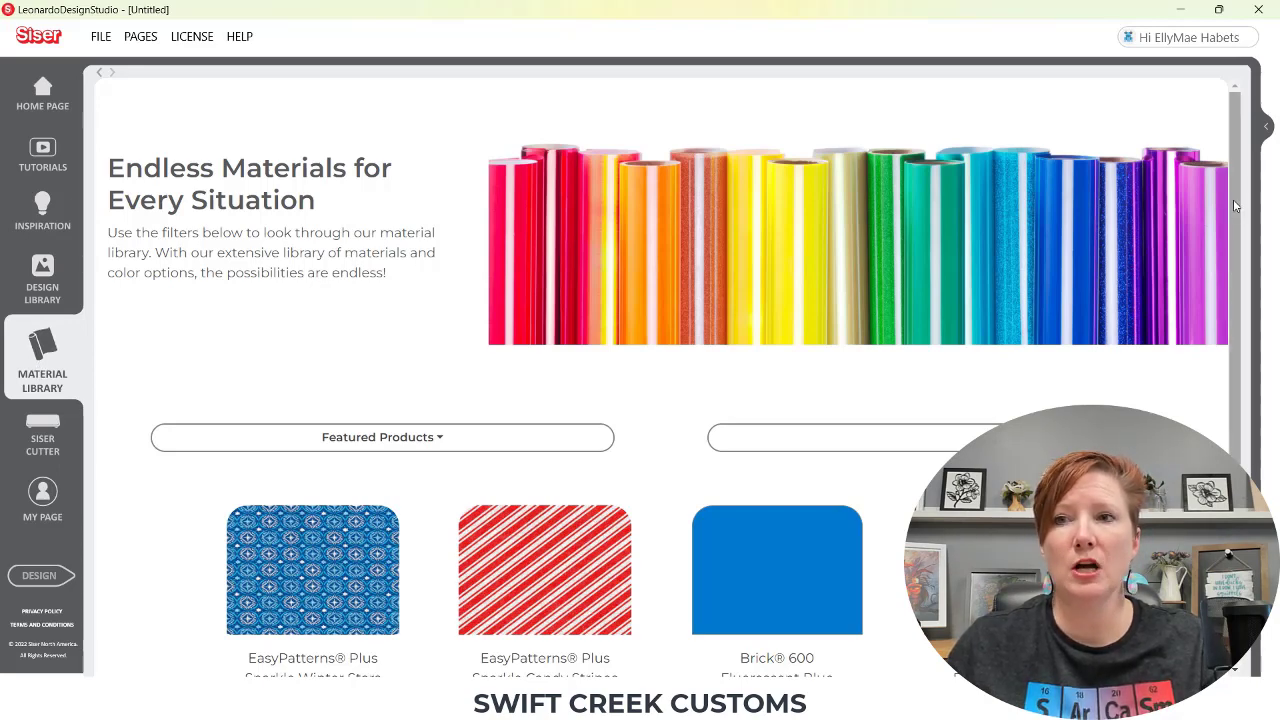
scroll(1240, 267, "down", 2)
left_click_drag(1240, 267, 1237, 369)
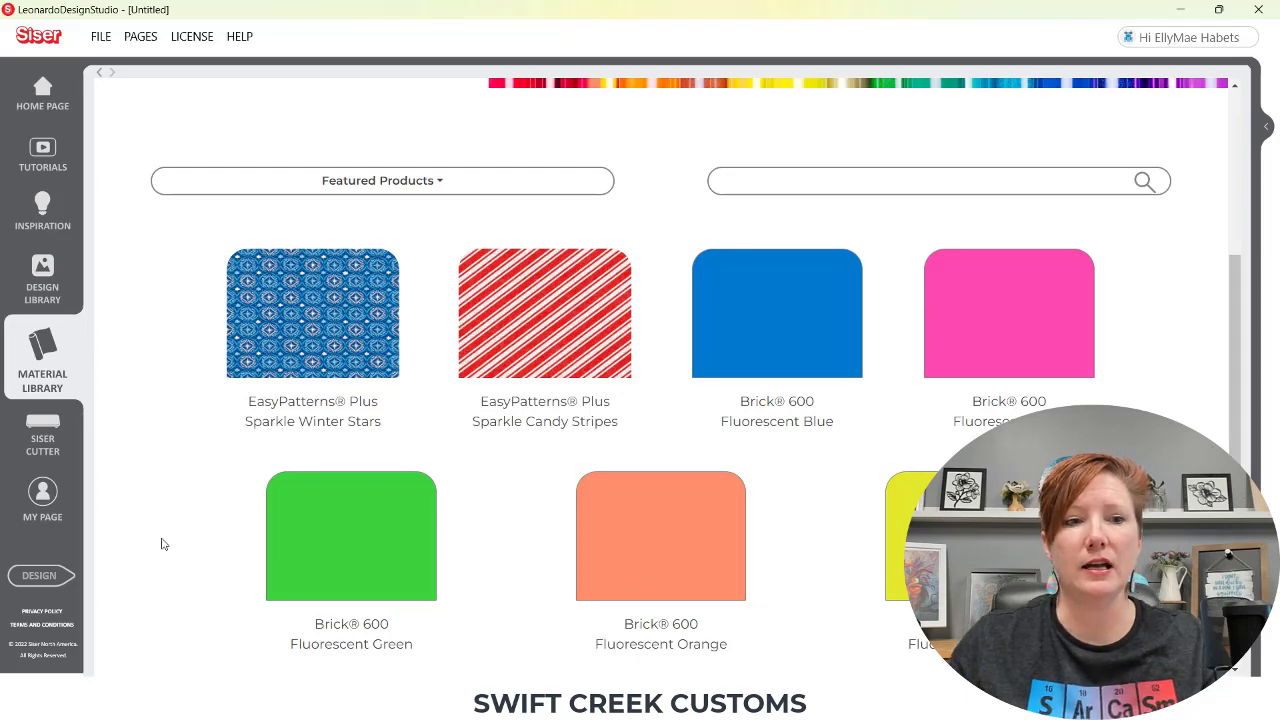
Go to the design canvas, then open the Design Library welcome page
left_click(40, 578)
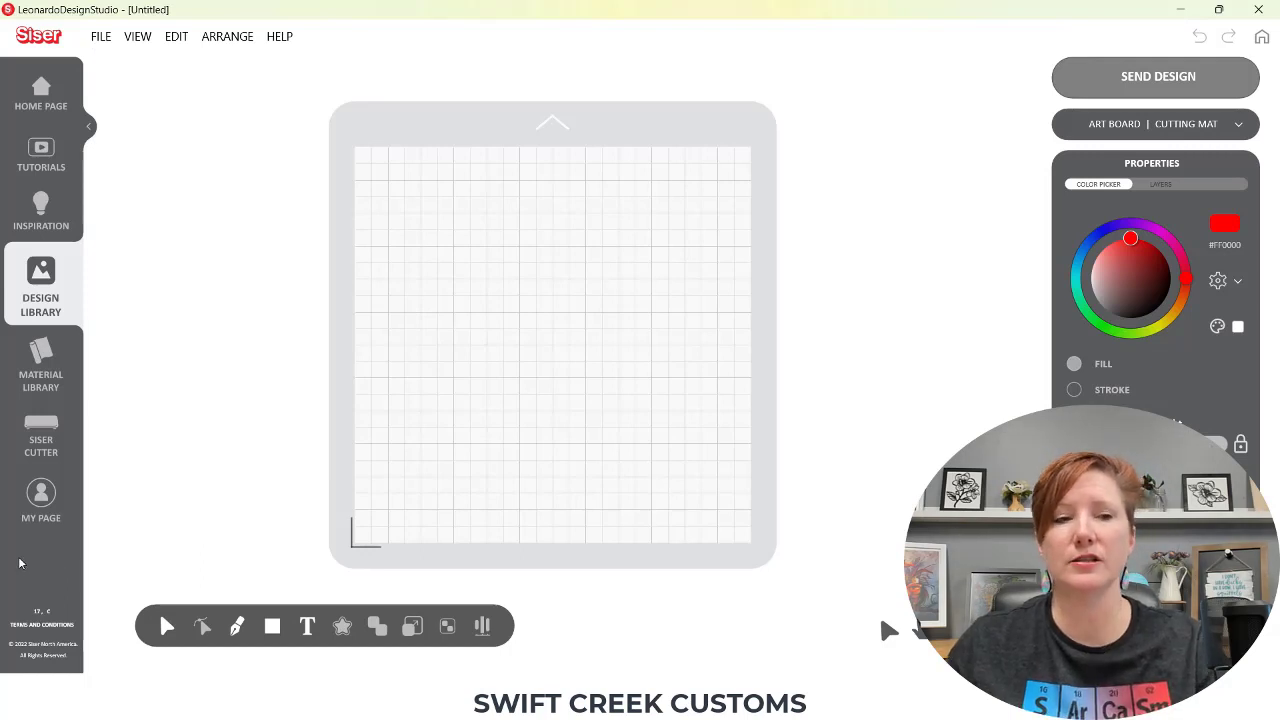
left_click(41, 287)
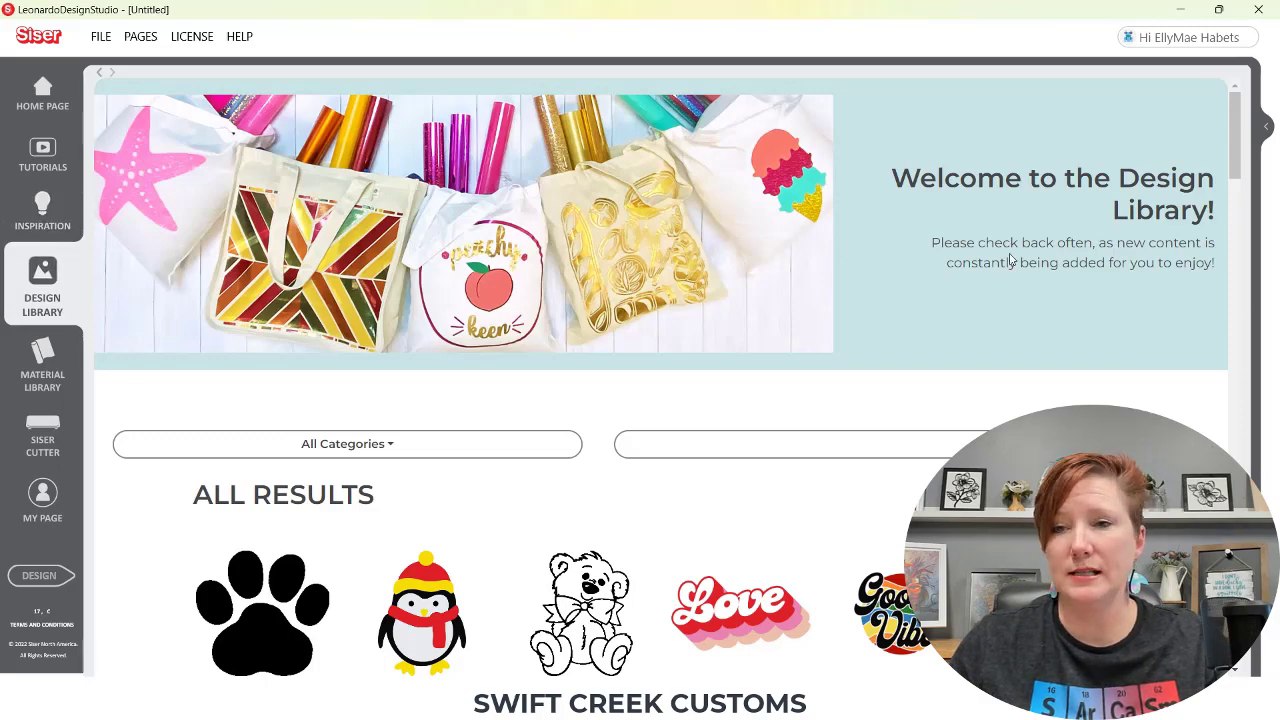
left_click_drag(1232, 138, 1243, 193)
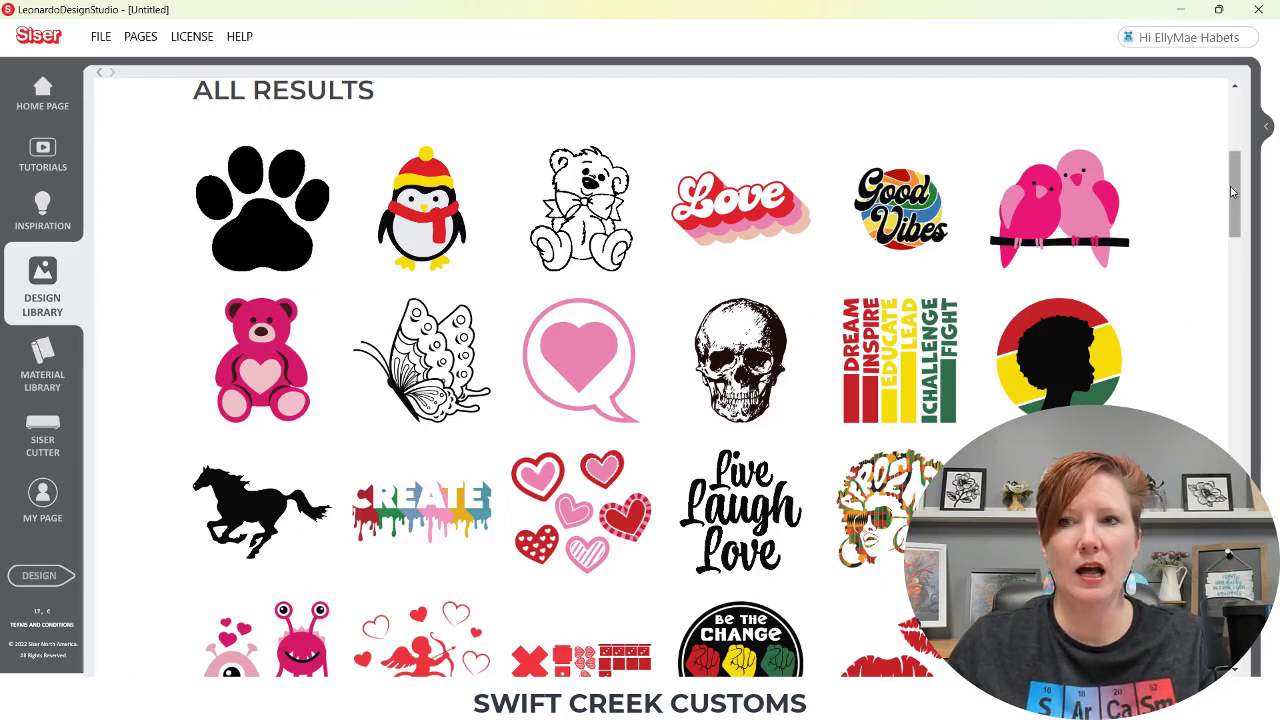
mouse_move(1232, 187)
left_mouse_down()
mouse_move(1240, 270)
mouse_move(1232, 196)
left_mouse_up()
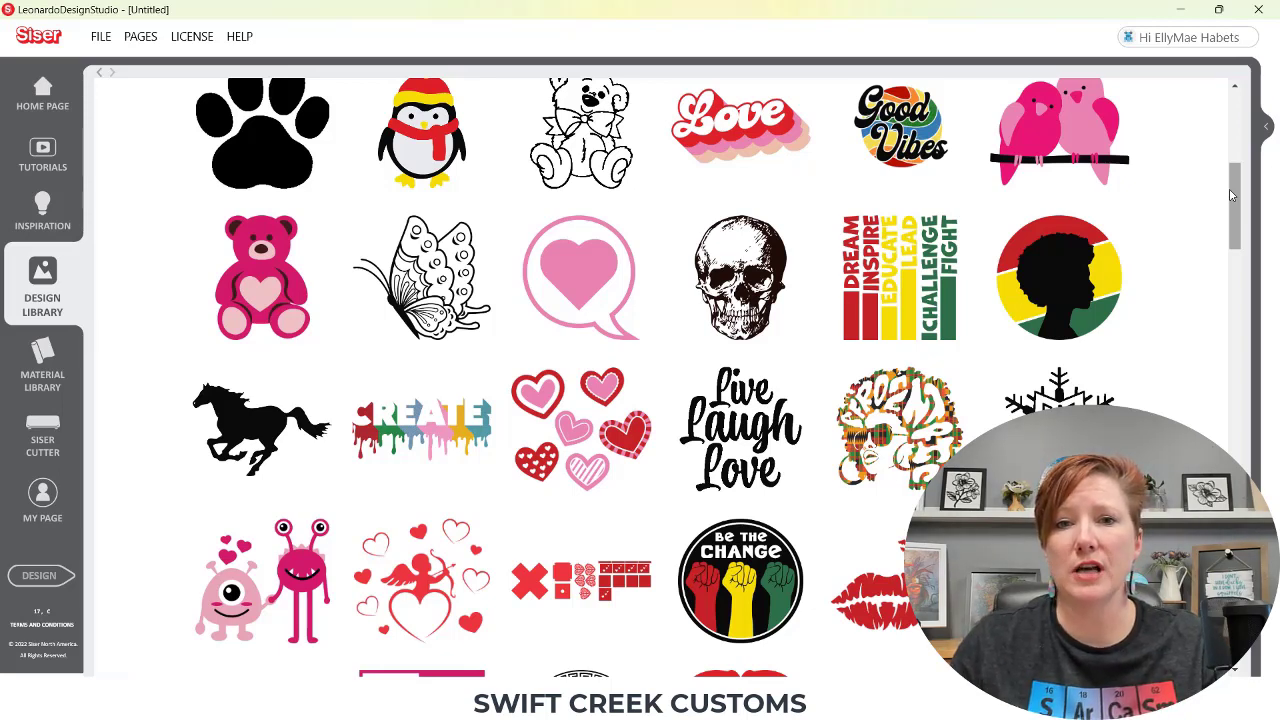
left_click_drag(1237, 193, 1237, 152)
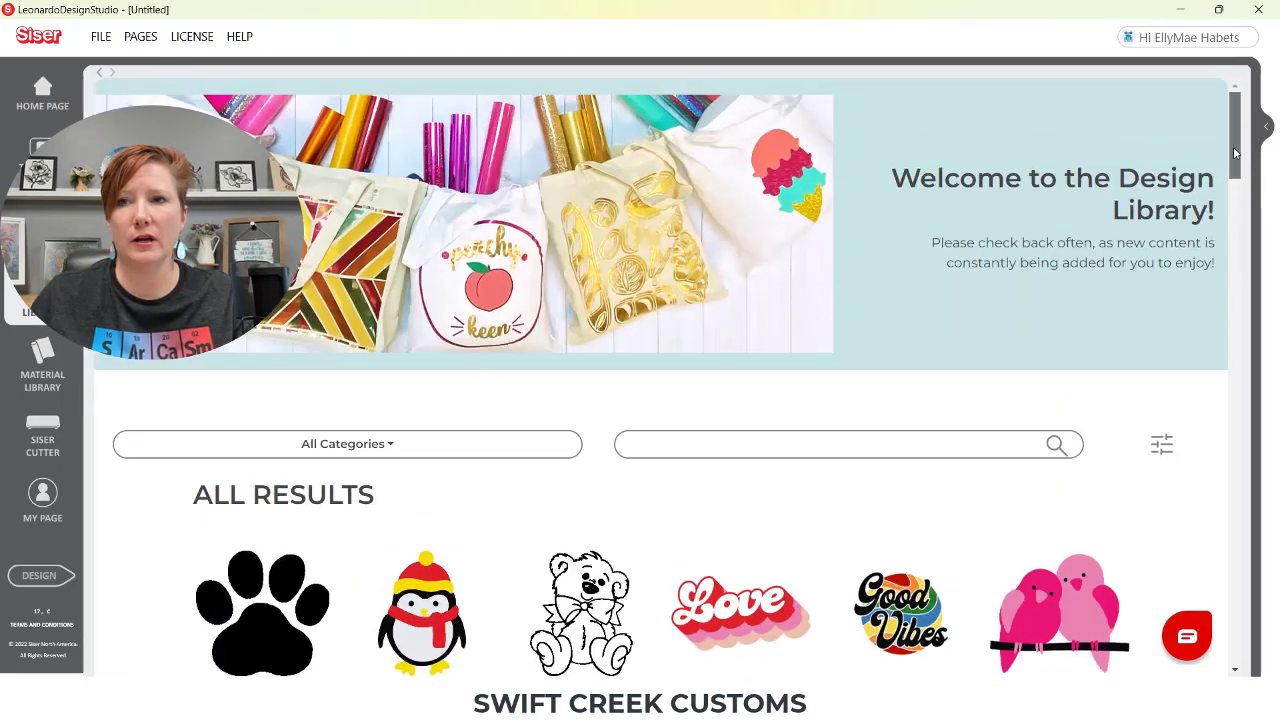
Set Design Library results to 120 per page, sorted Popularity (All-Time) - Ascending, and update
left_click(1161, 447)
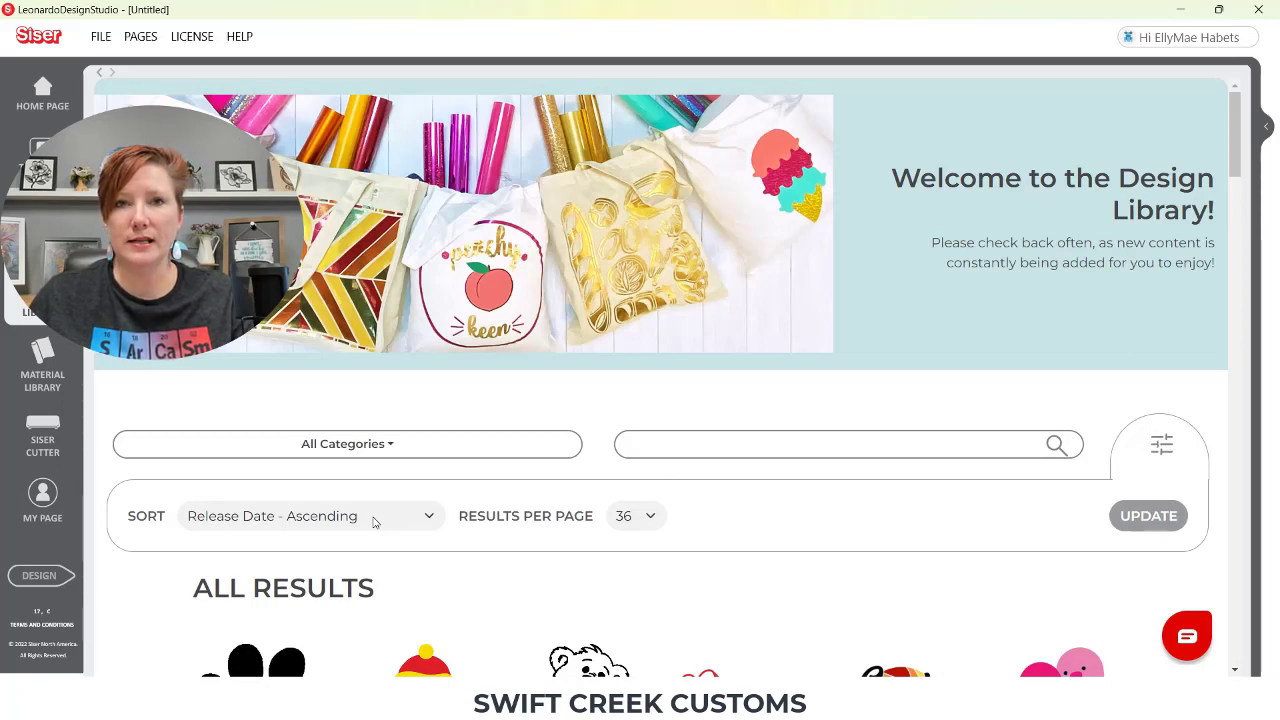
left_click(430, 520)
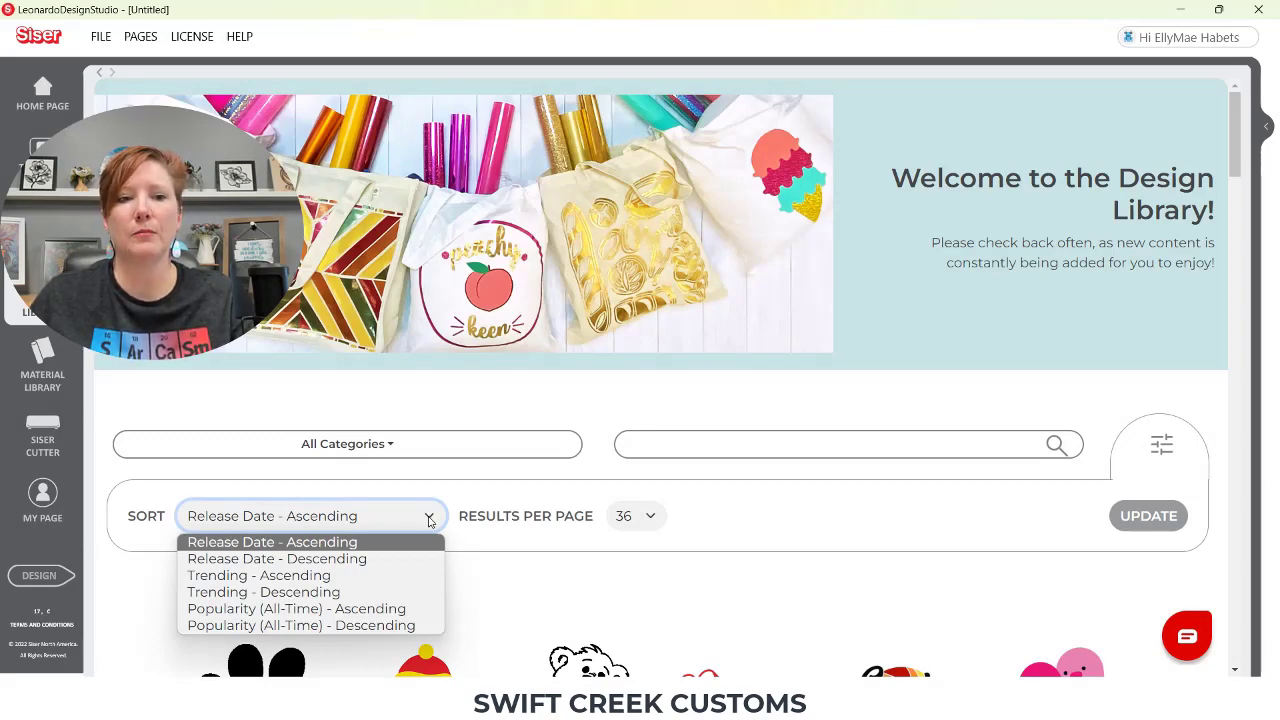
left_click(650, 518)
left_click(630, 576)
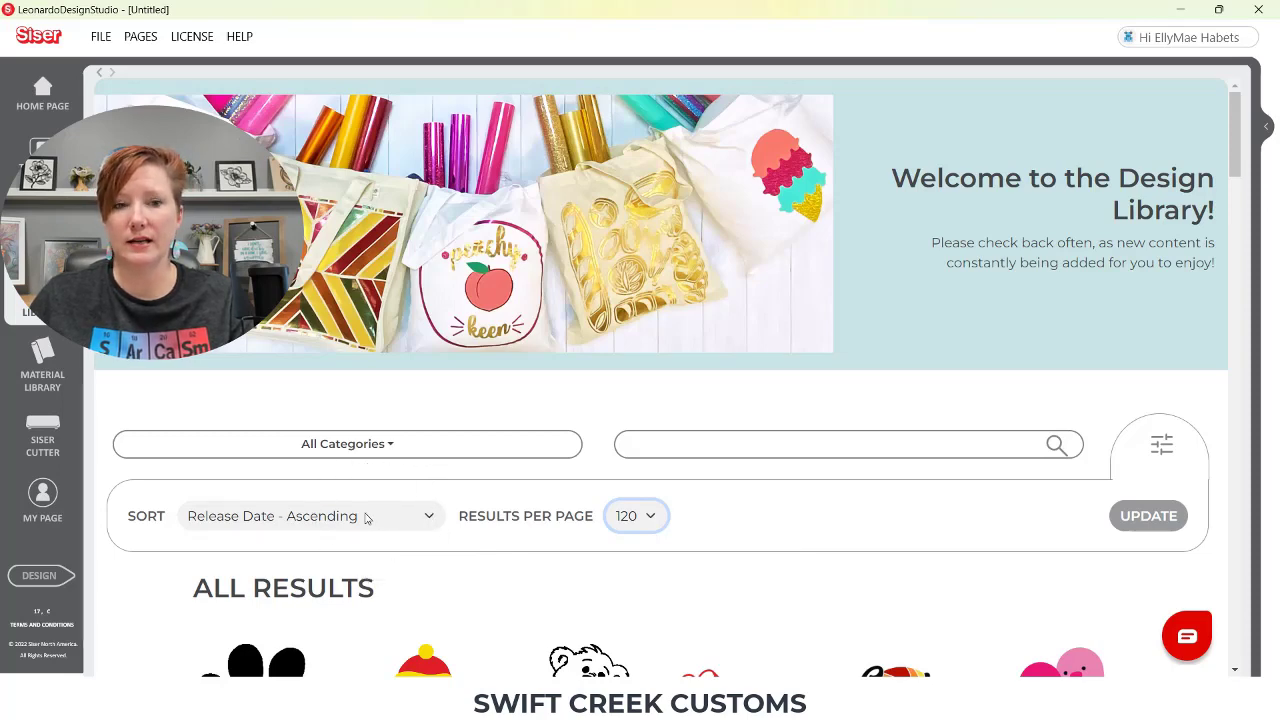
left_click(429, 518)
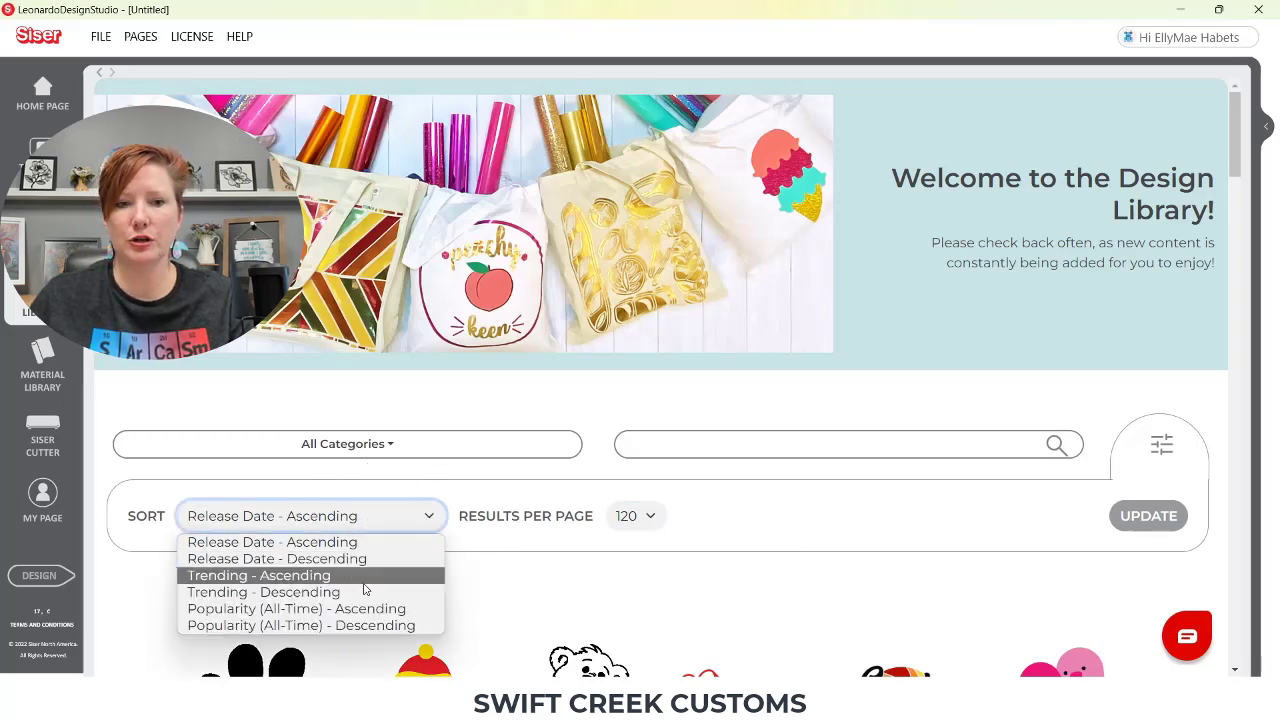
left_click(347, 609)
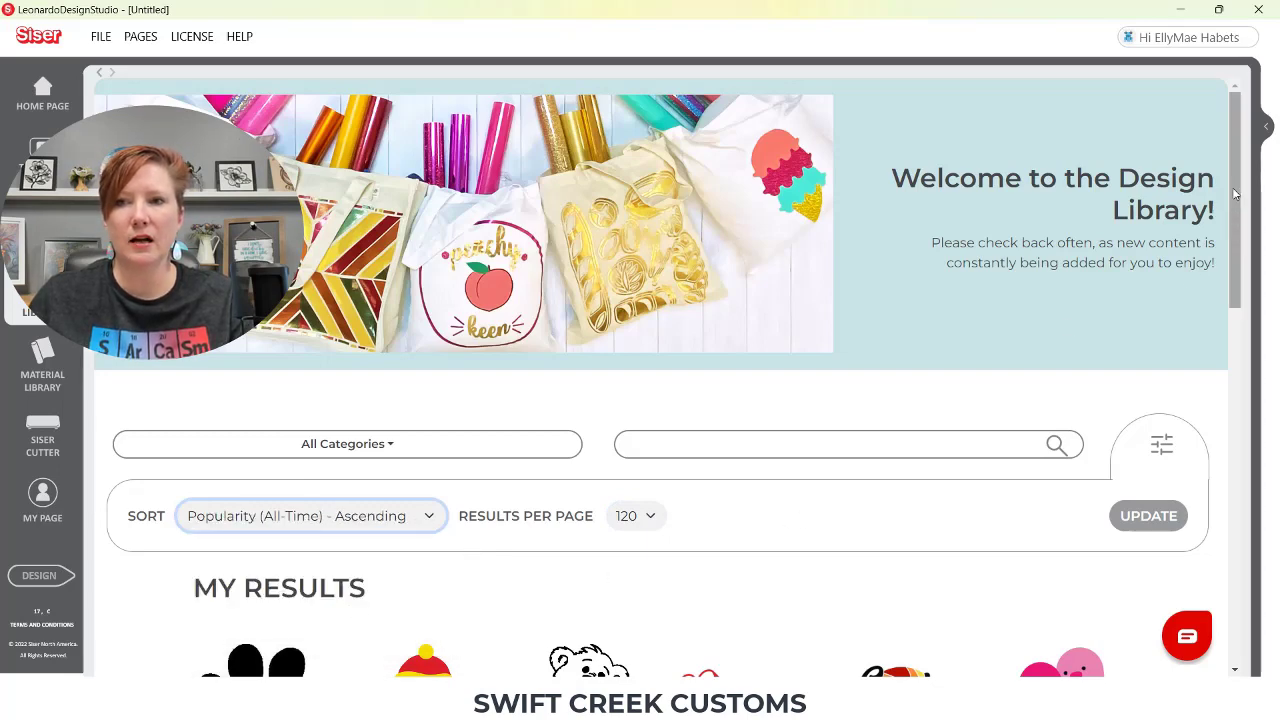
left_click(1146, 517)
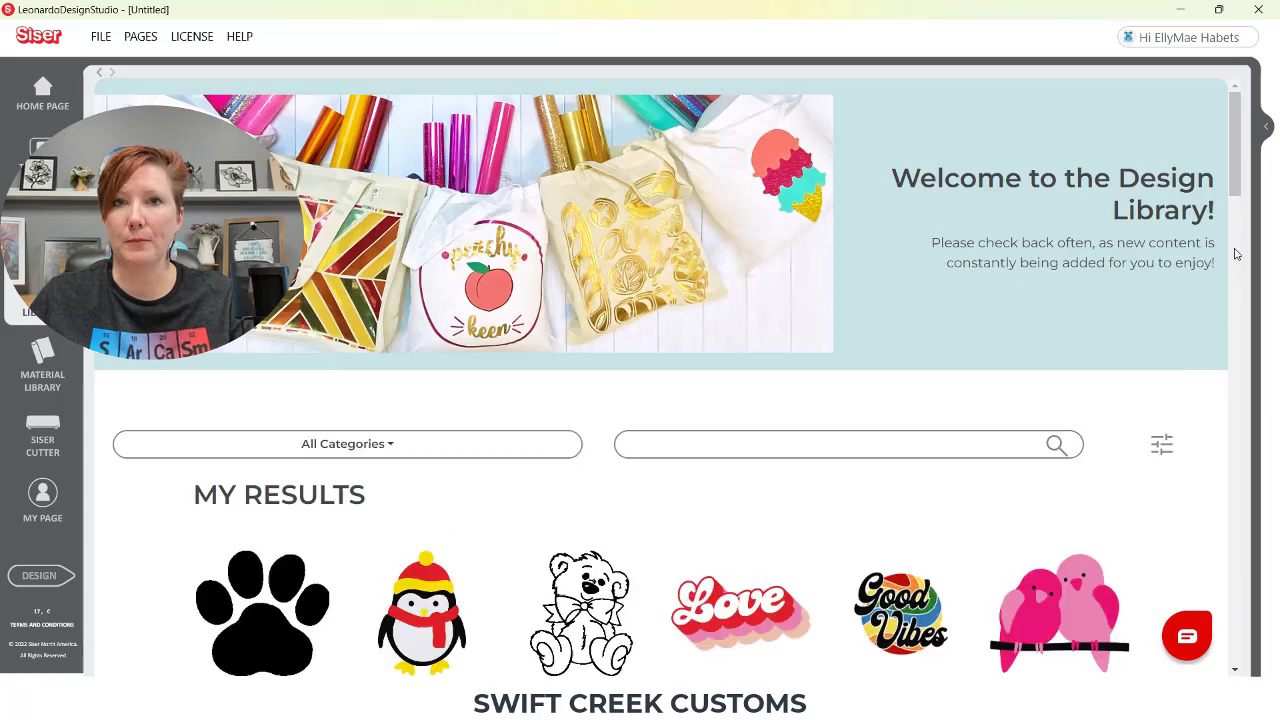
Scroll through the sorted results to the bottom and back, then reopen the sort options
left_click_drag(1234, 190, 1238, 656)
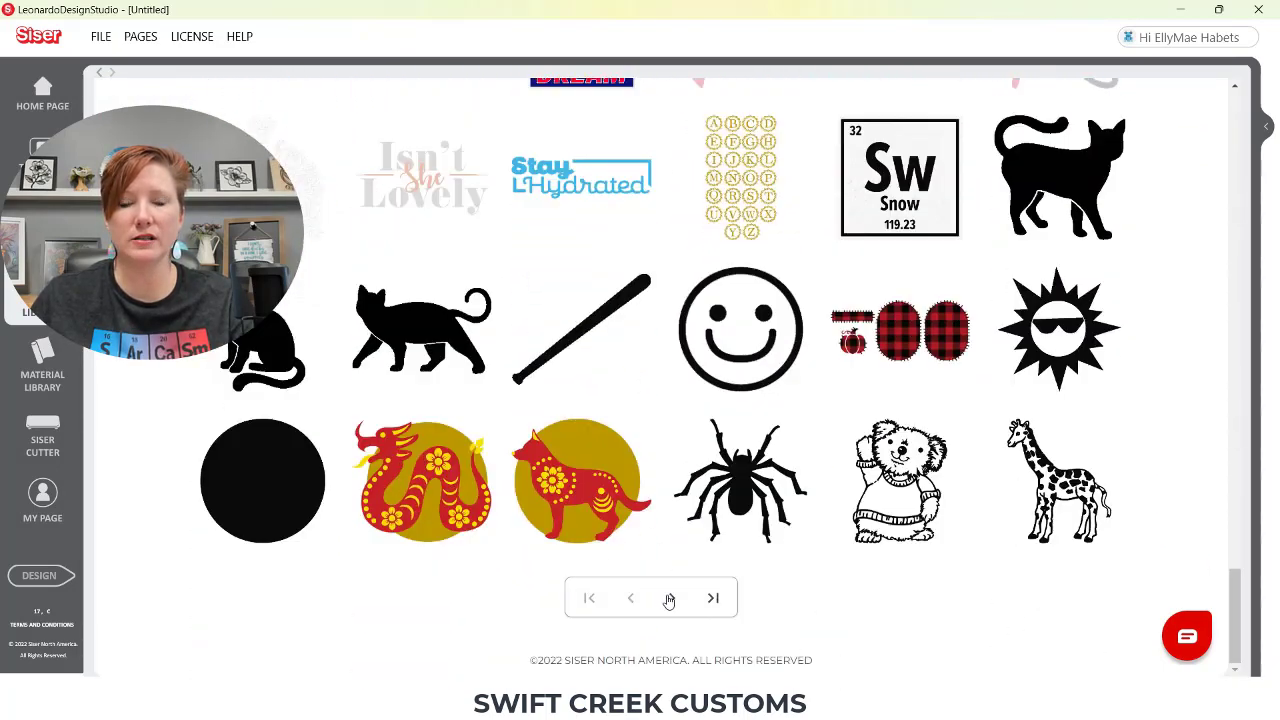
left_click_drag(1234, 597, 1233, 117)
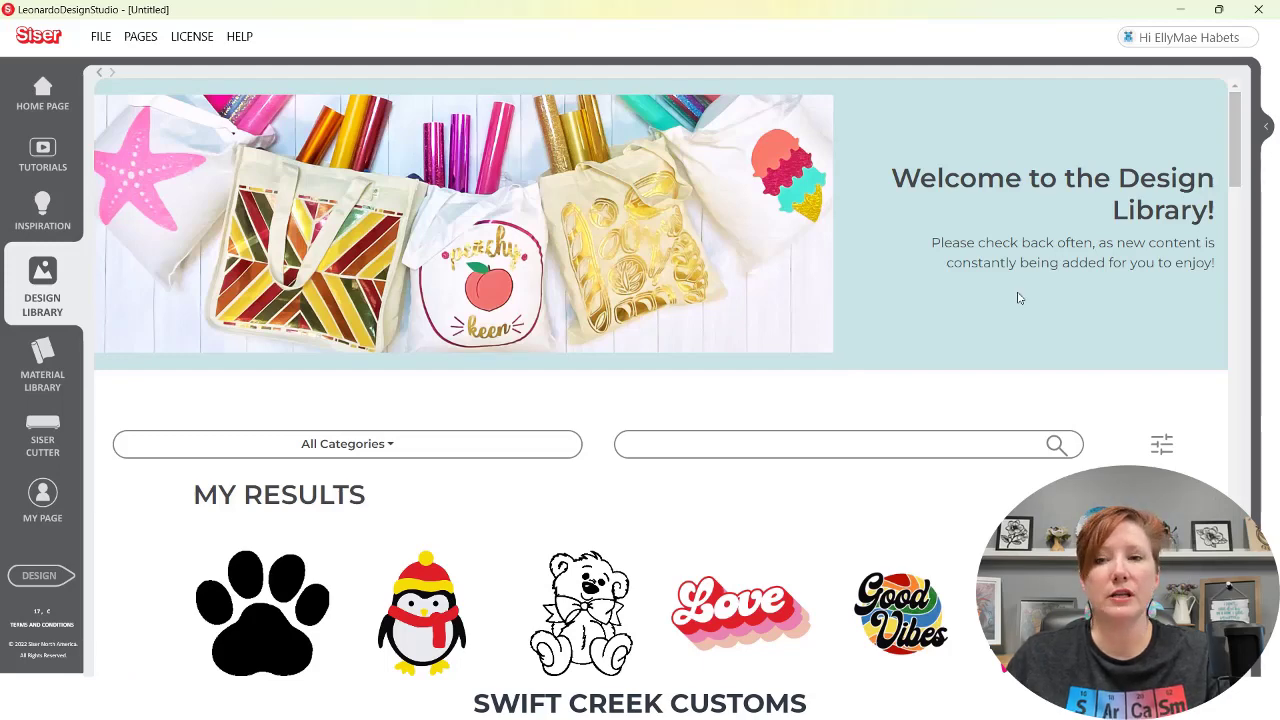
left_click(1161, 447)
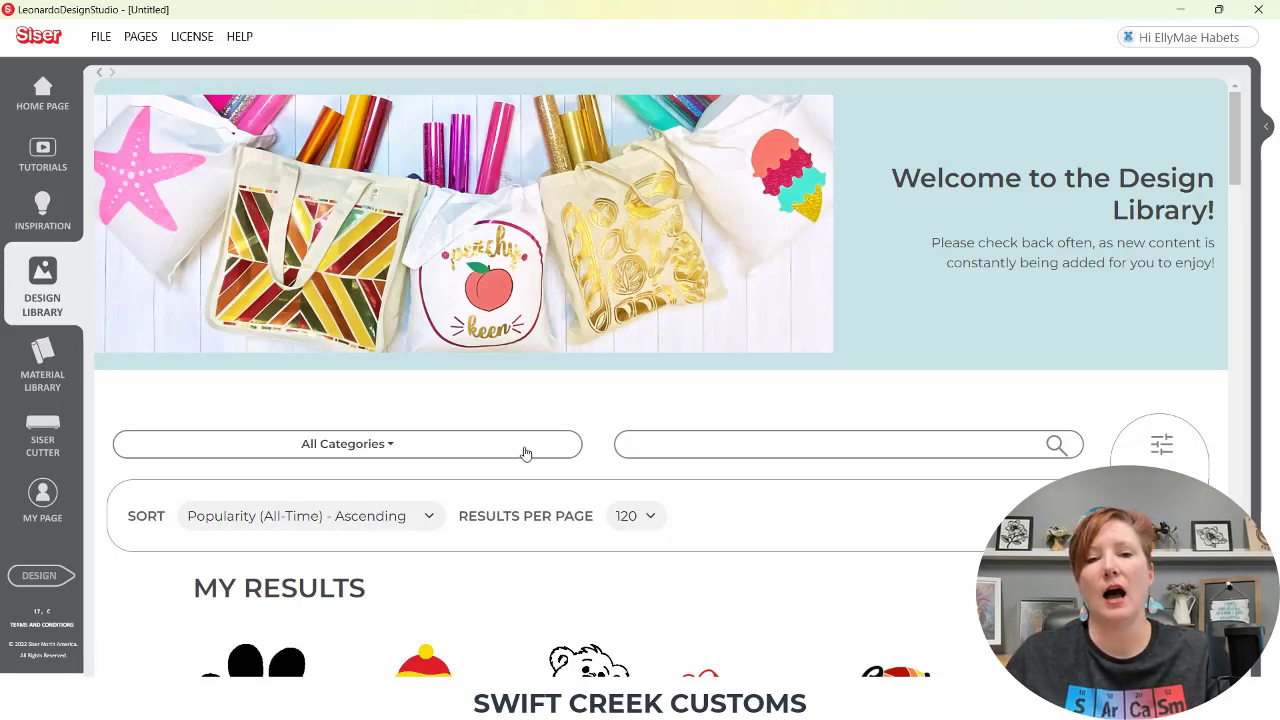
Expand the All Categories dropdown to list categories like Animals, Celebrations and Emojis
left_click(390, 448)
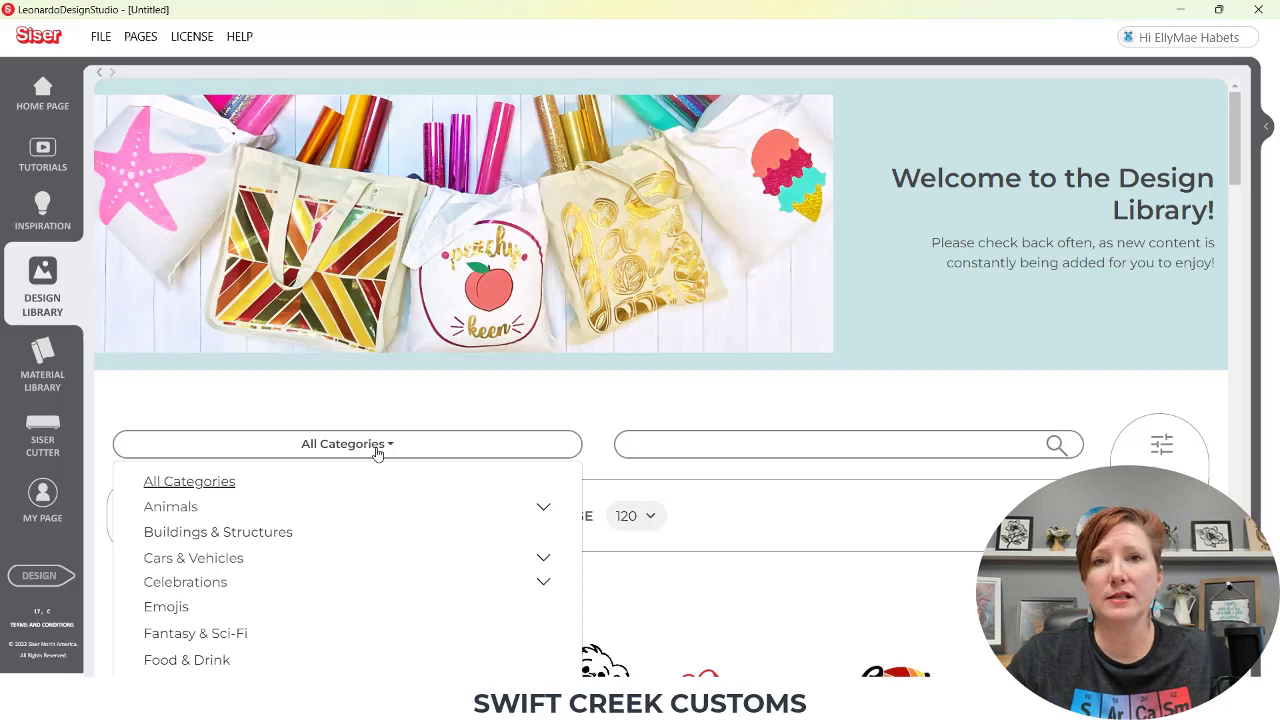
Search the Design Library for 'rose' and scroll through both rows of results
left_click(654, 443)
type("cool")
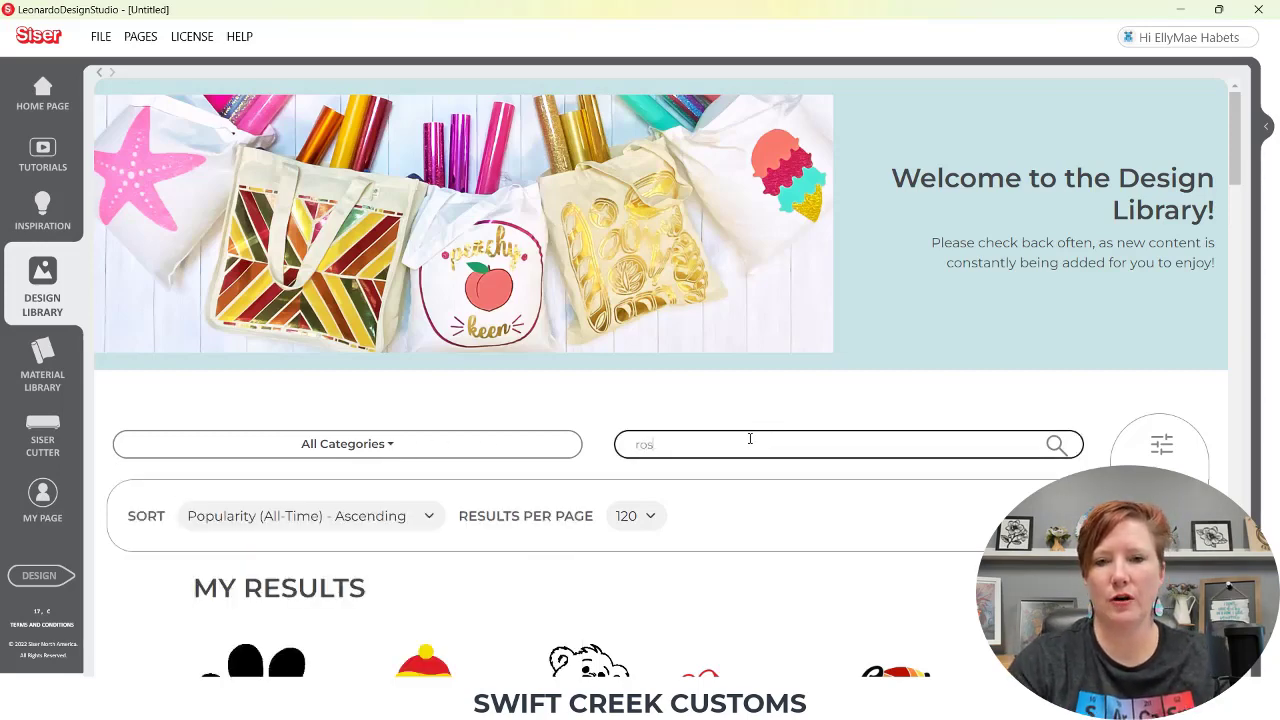
key("Return")
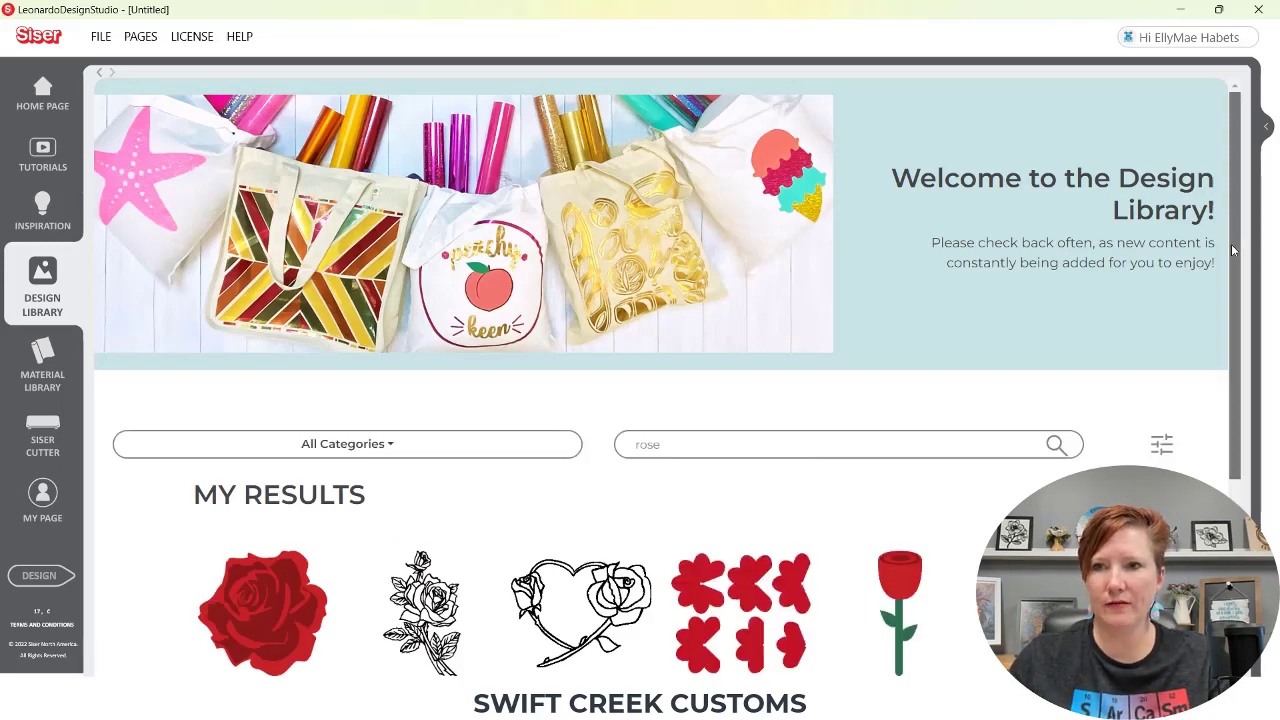
scroll(628, 435, "down", 3)
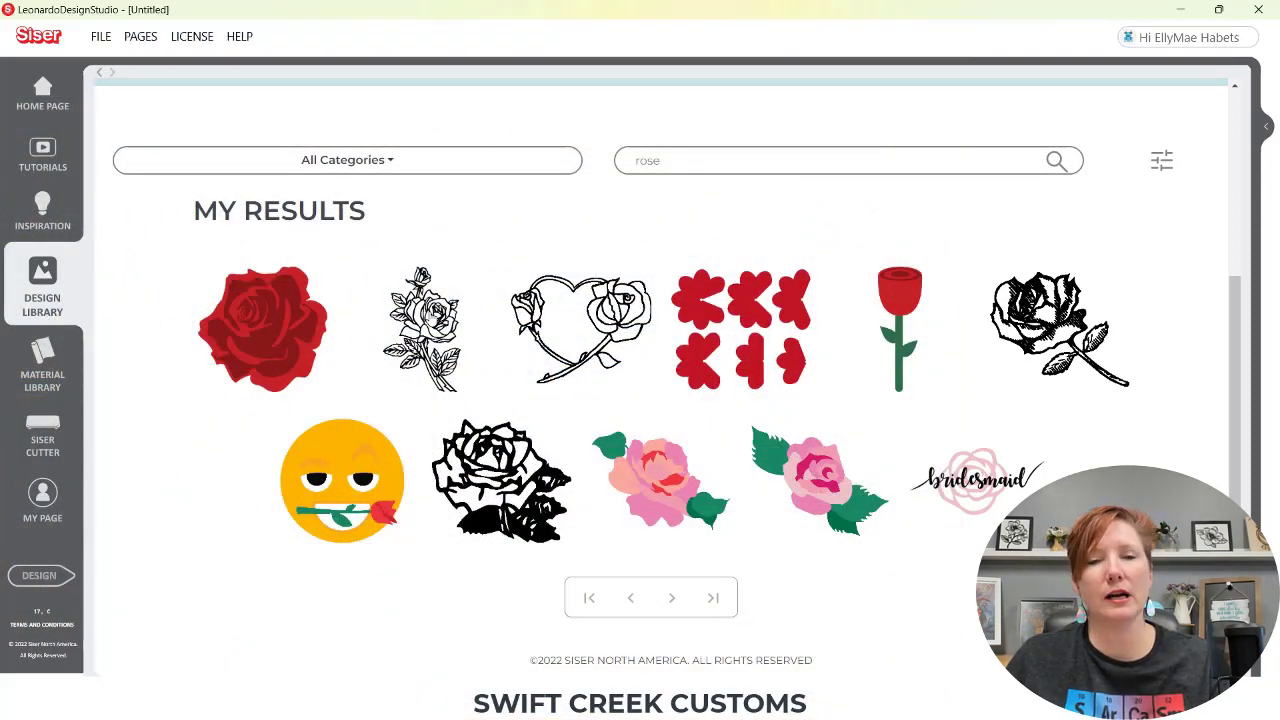
Preview the black line-art Rose from My Results in its details window
left_click(424, 318)
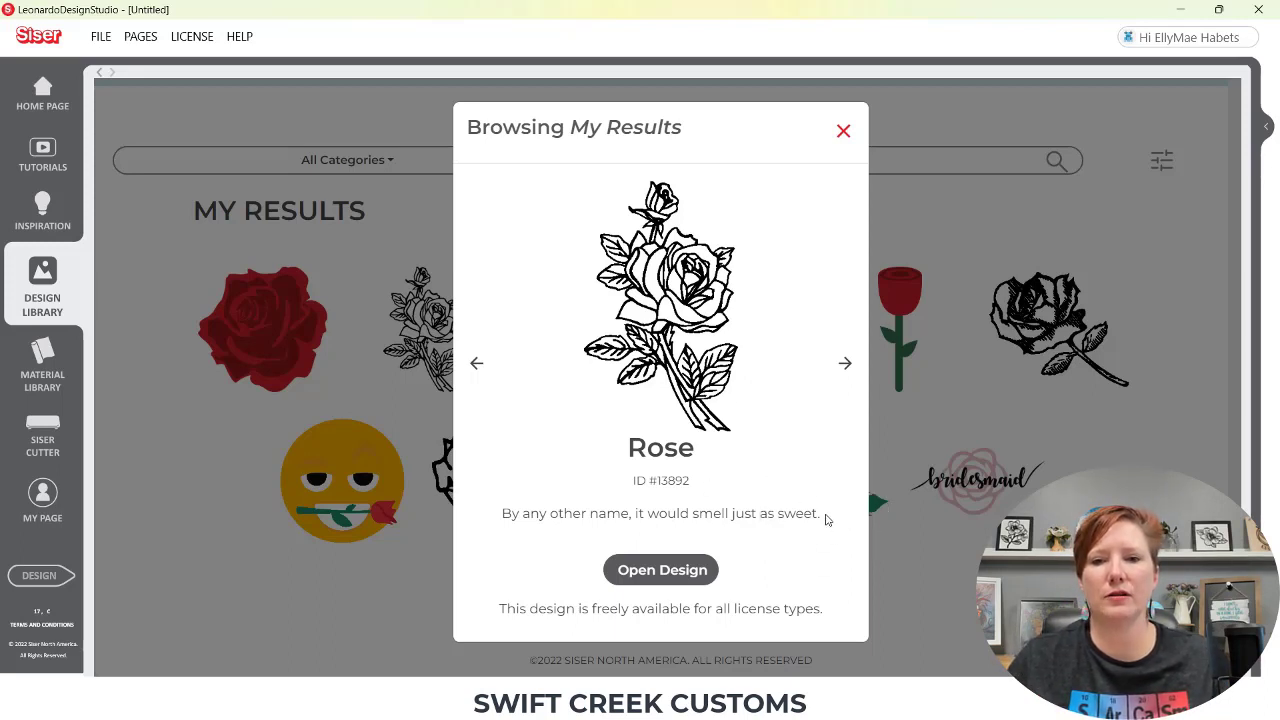
left_click(841, 610)
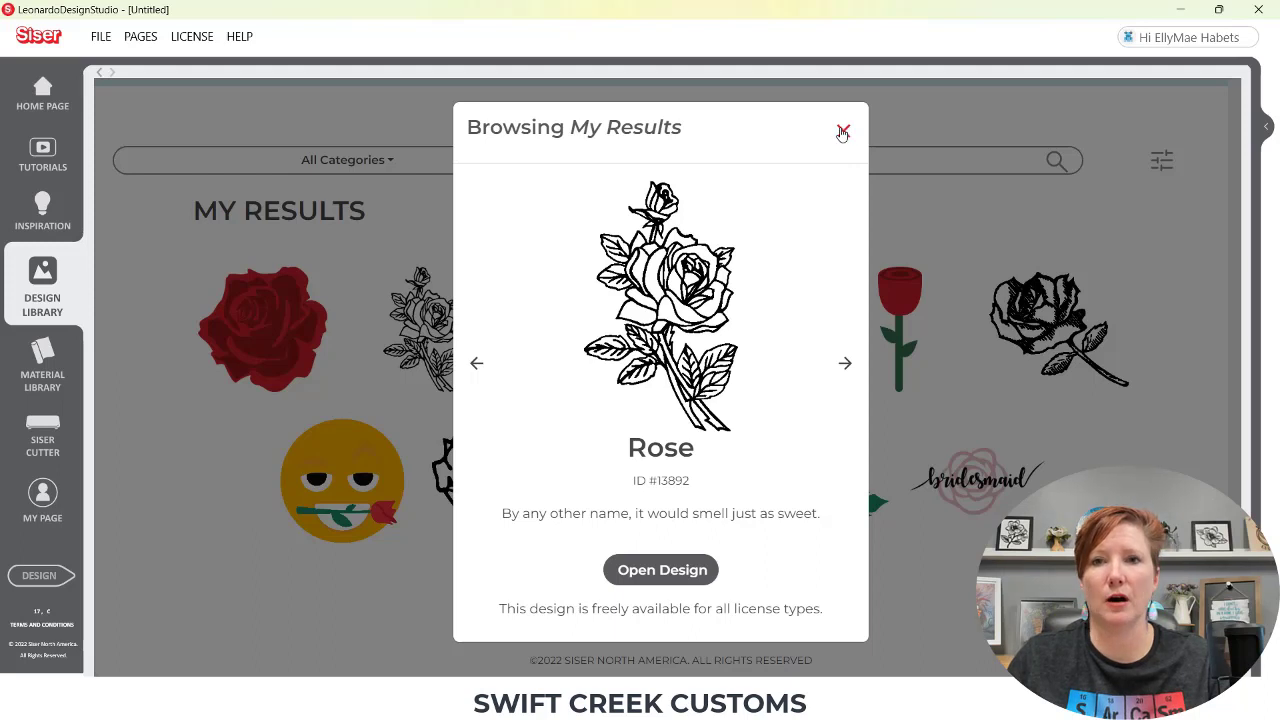
Put the line-art Rose on the mat, scale it to 7.283 × 11.864 in, and reopen Design Library
left_click(649, 578)
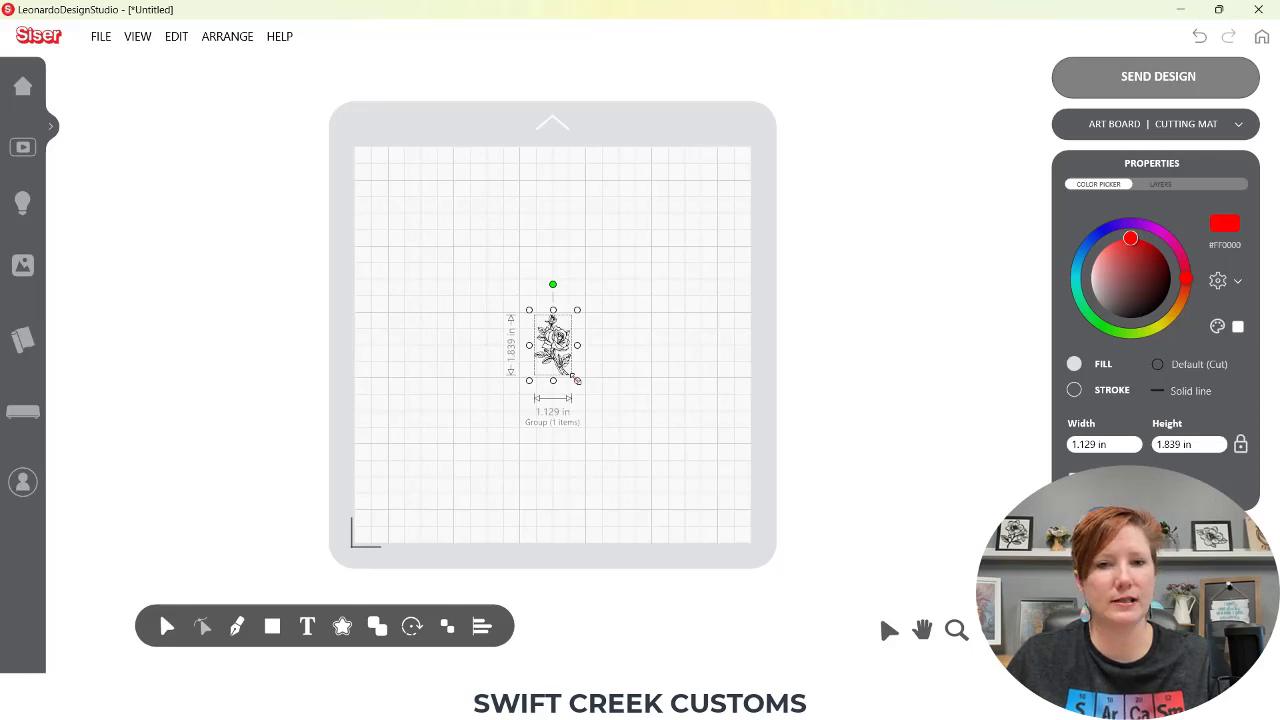
left_click_drag(577, 380, 674, 546)
left_click_drag(529, 310, 426, 142)
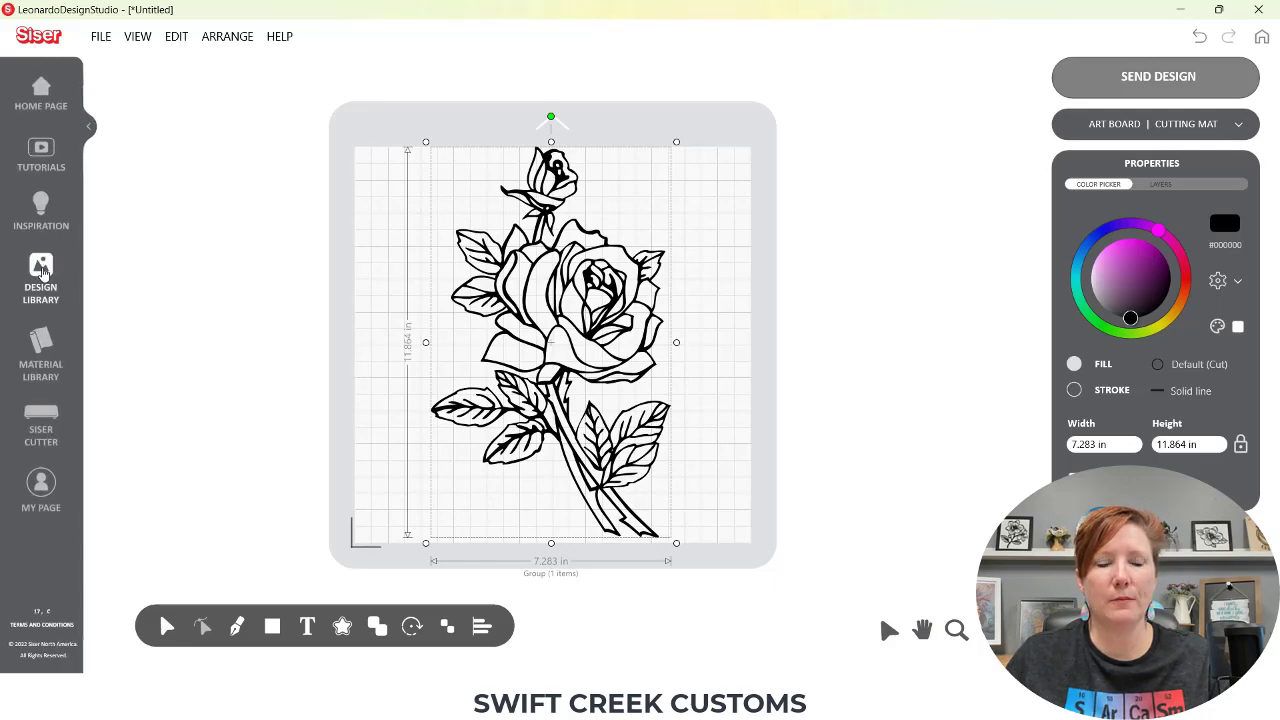
left_click(42, 272)
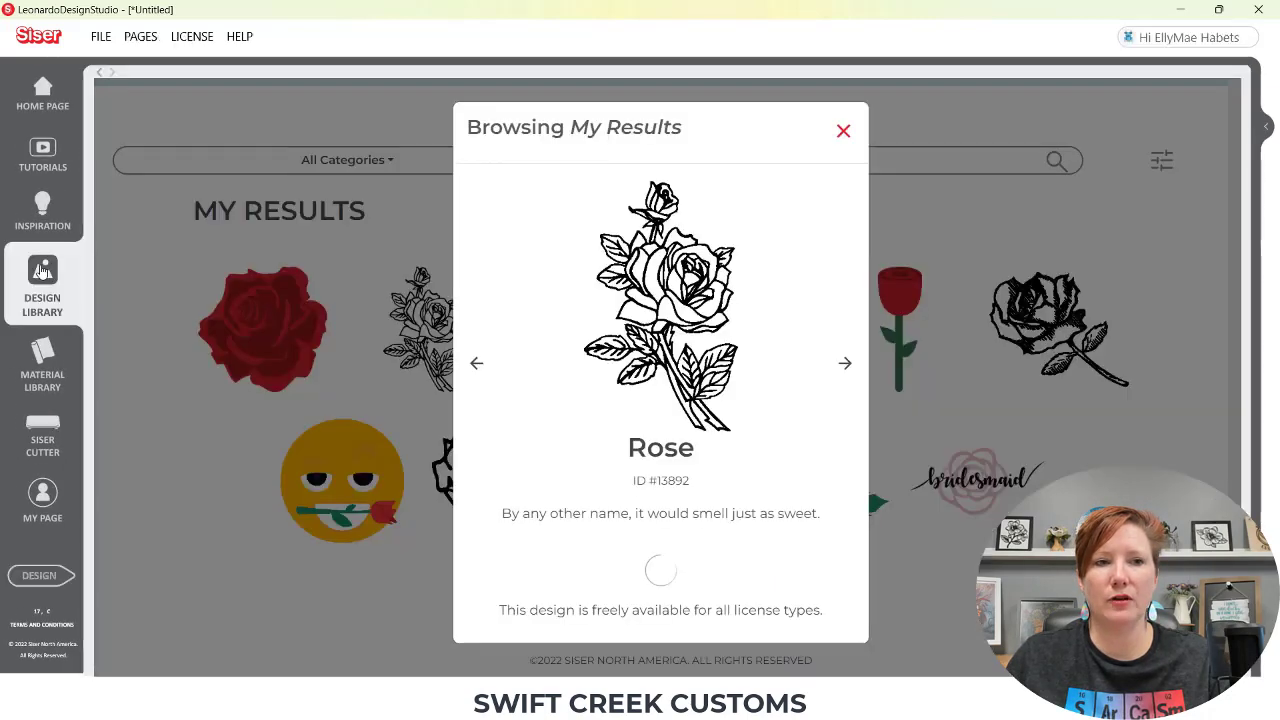
Close the Rose preview, clear the 'rose' search to list all designs, and preview Retro Love
left_click(843, 131)
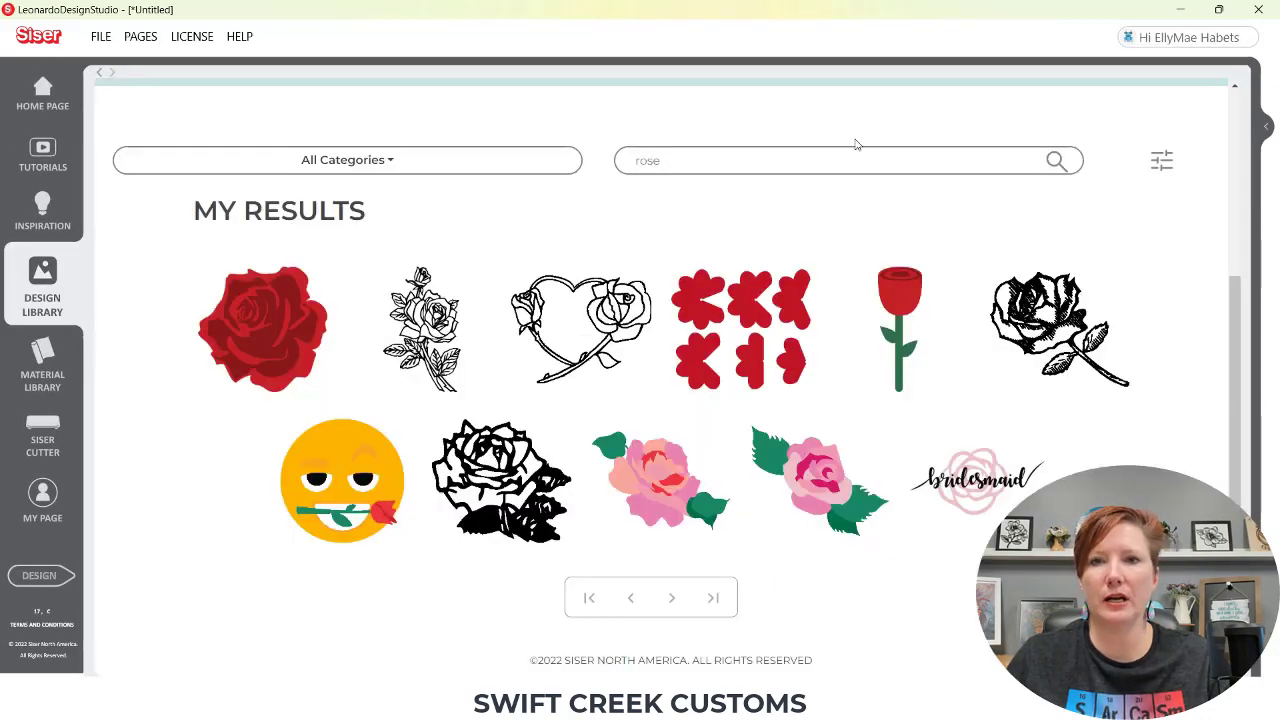
left_click(697, 158)
left_click_drag(697, 158, 558, 175)
key("BackSpace")
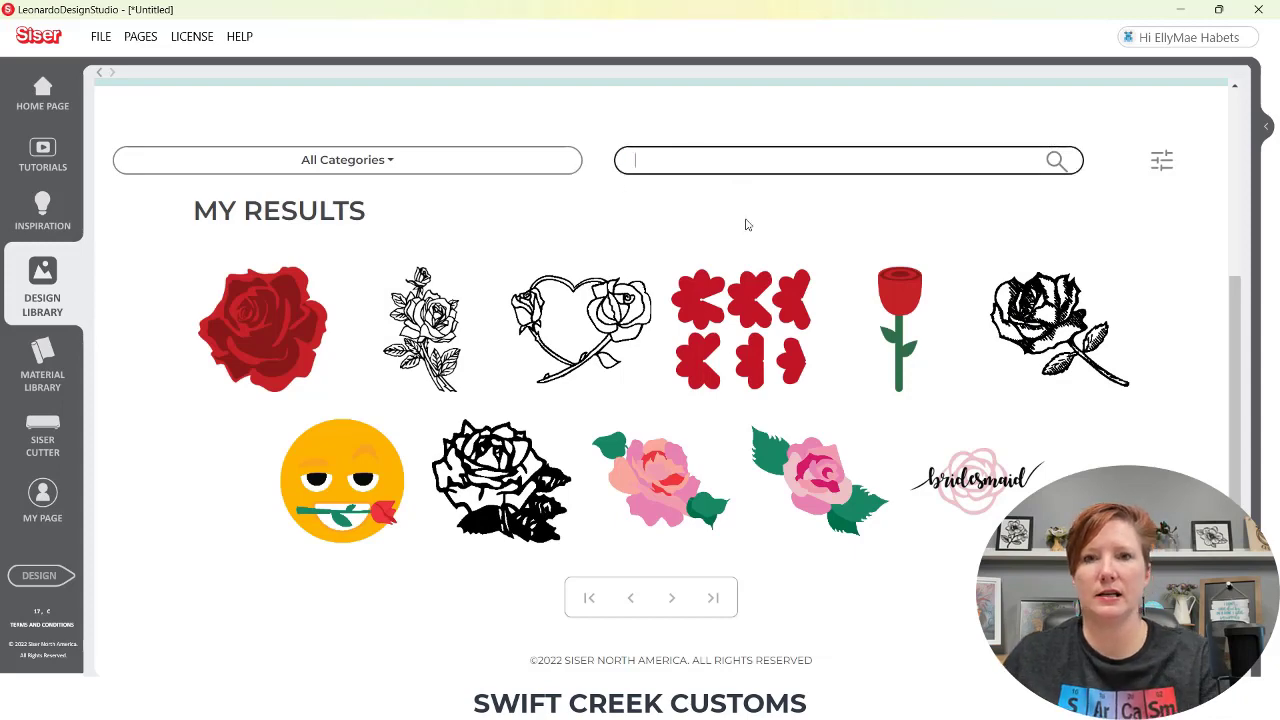
scroll(1220, 320, "up", 3)
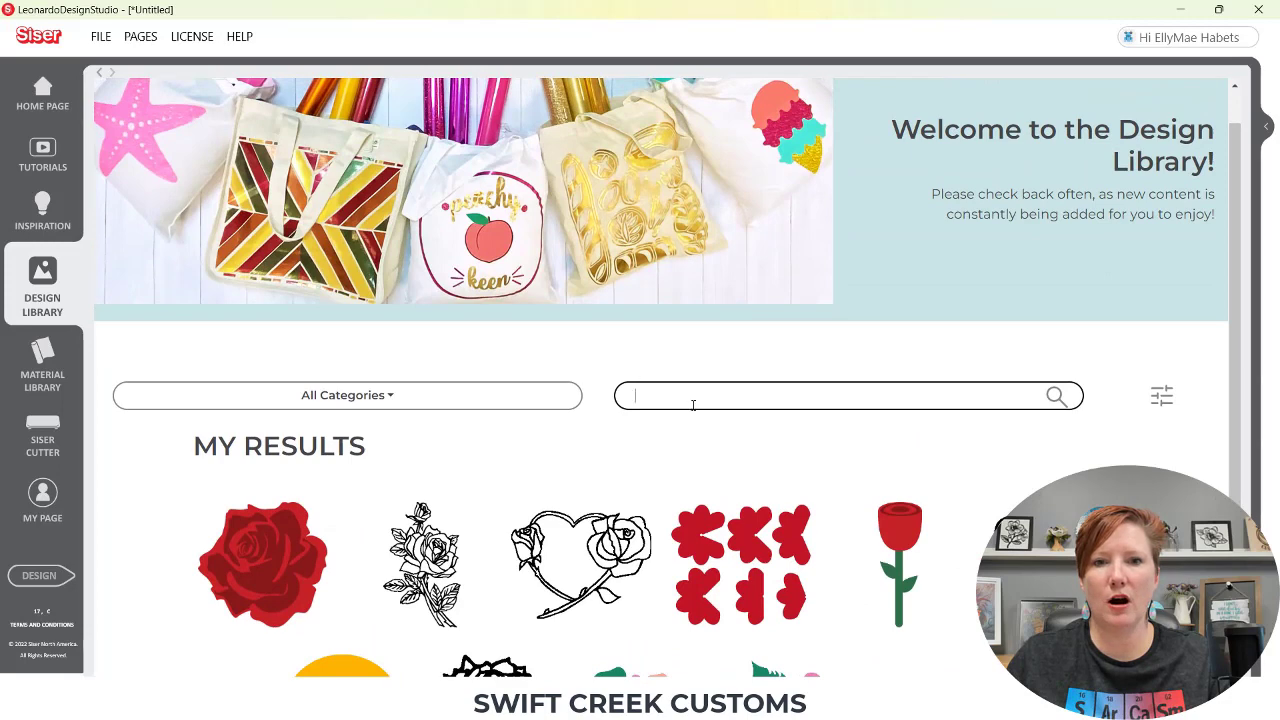
key("Return")
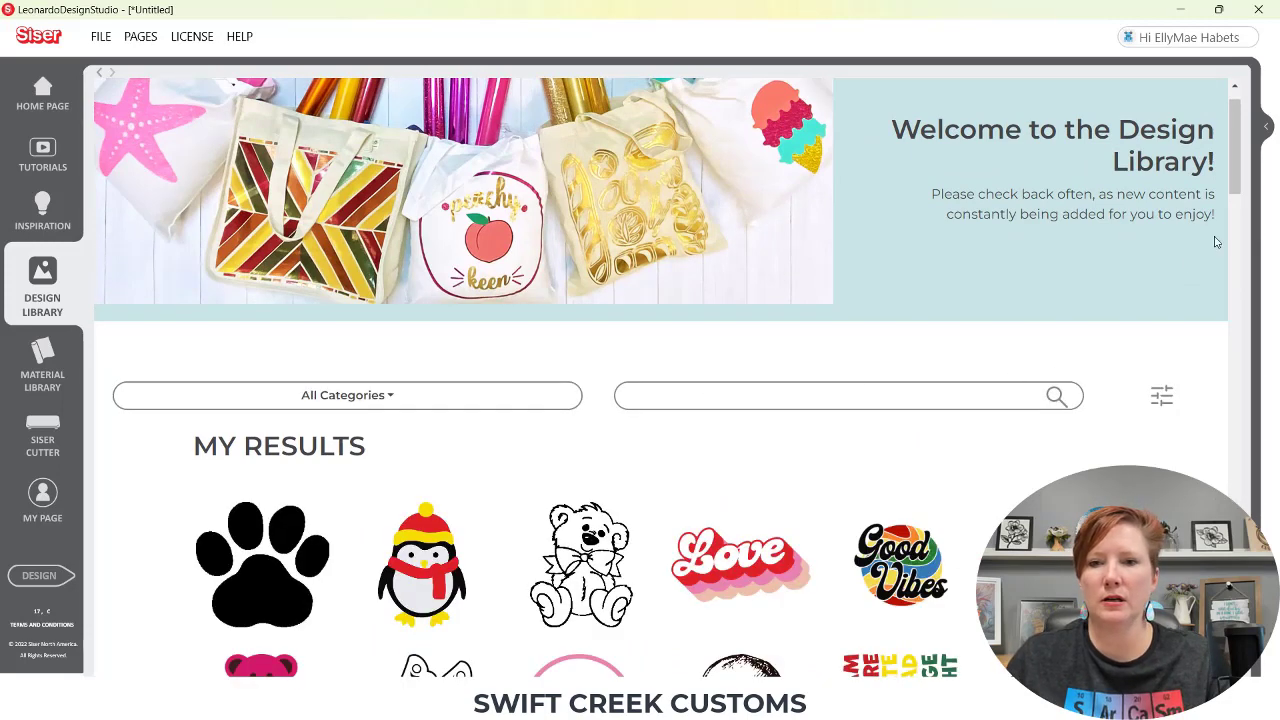
left_click(728, 570)
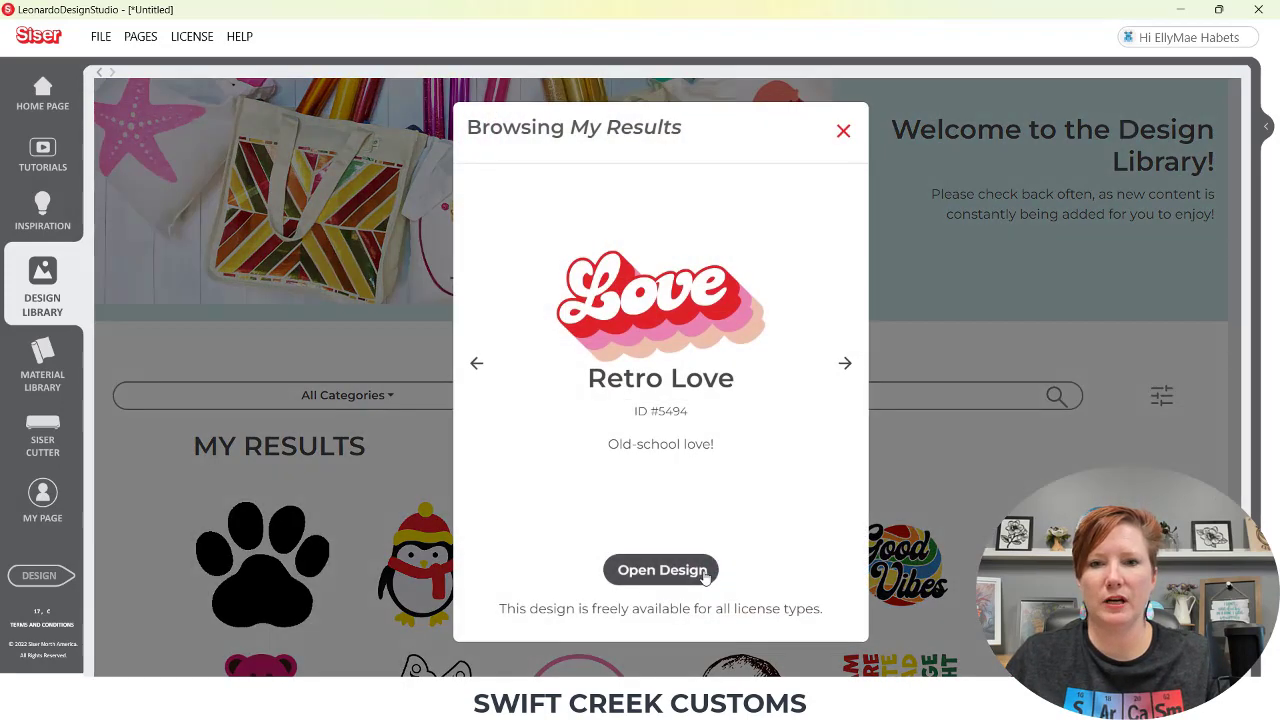
Place Retro Love (7.201 × 3.854 in) on the mat, right of the rose shifted left
left_click(649, 578)
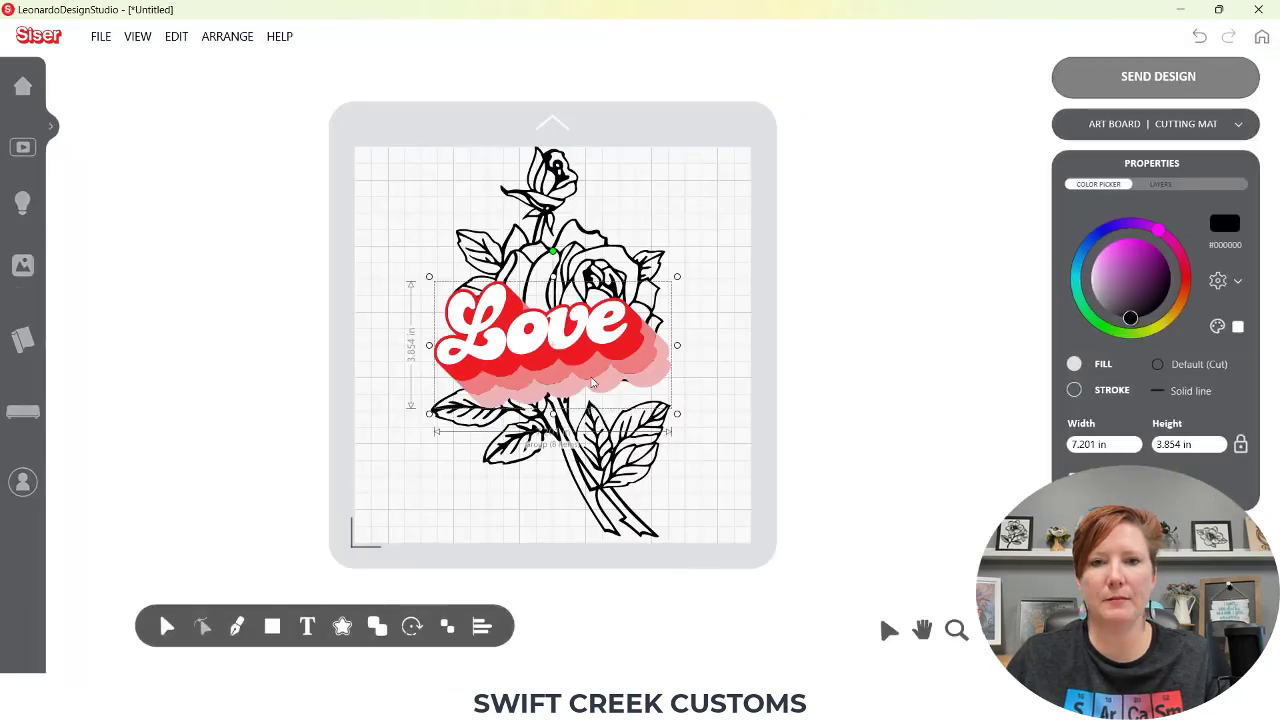
left_click_drag(591, 383, 876, 325)
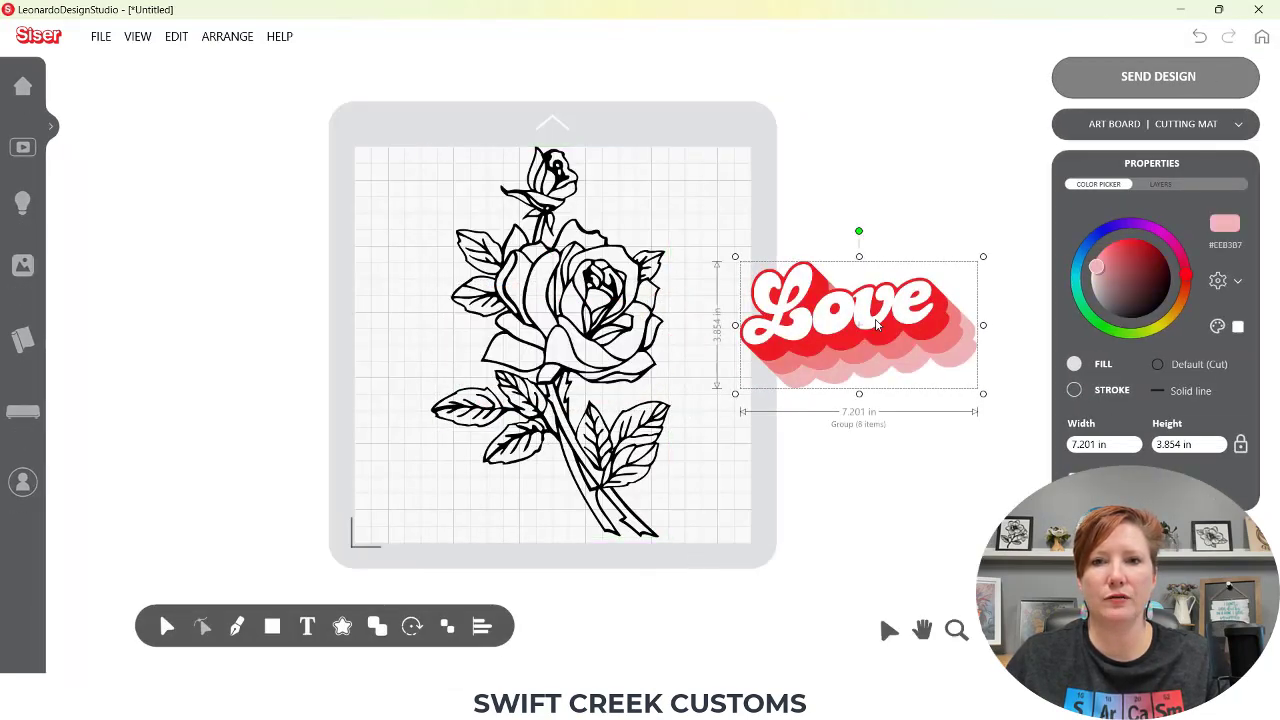
left_click_drag(538, 349, 458, 345)
left_click_drag(828, 310, 692, 325)
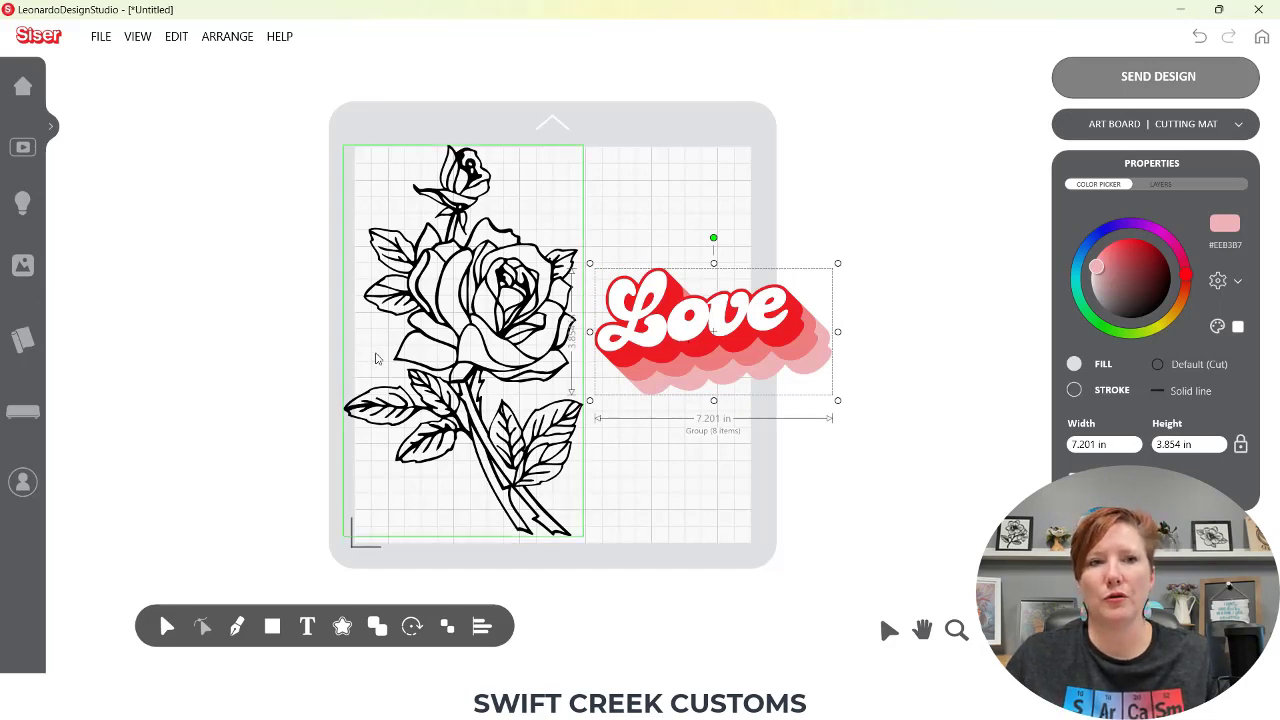
Go back to the Design Library results and show the sort options: Popularity (All-Time) Ascending, 120 per page
left_click(24, 272)
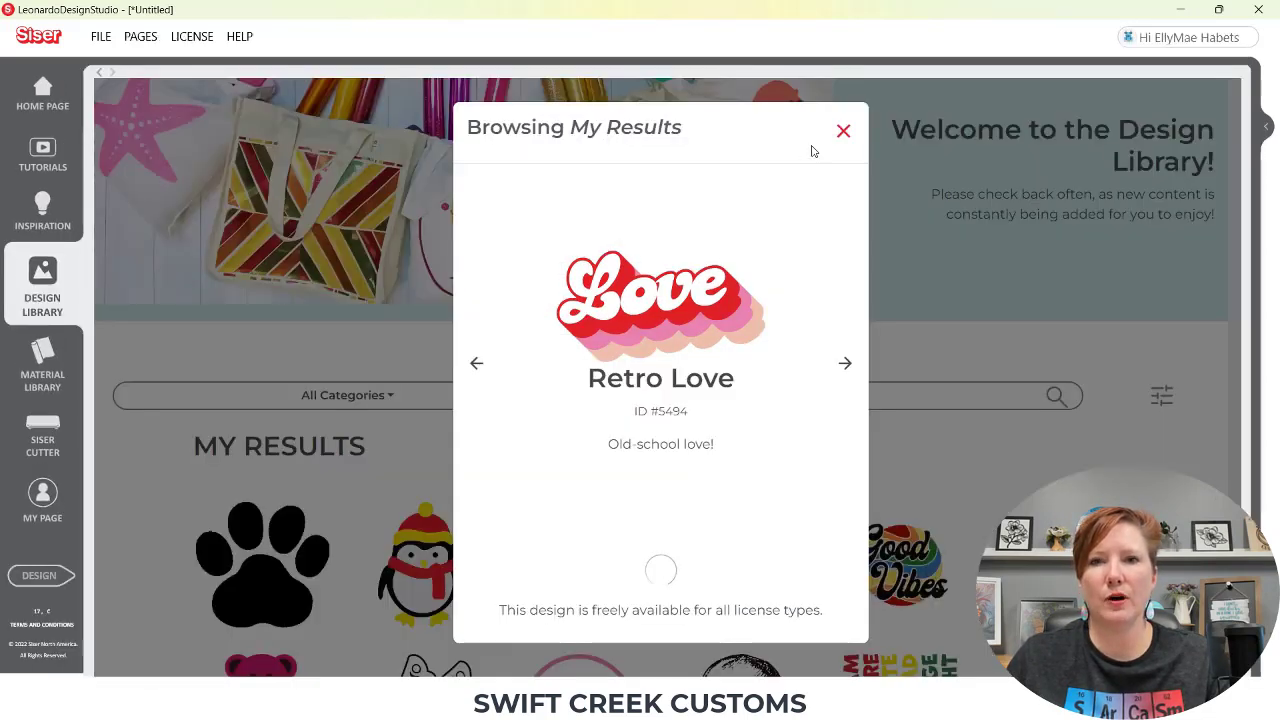
left_click(843, 131)
left_click(1155, 396)
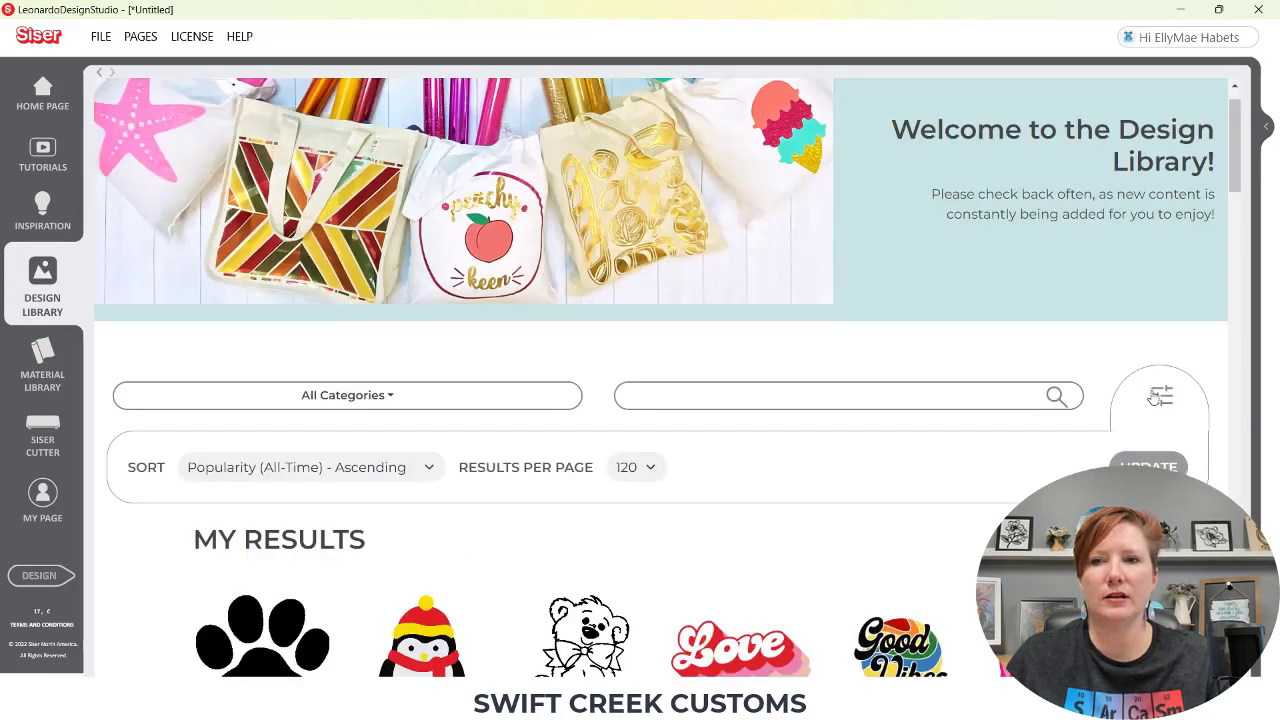